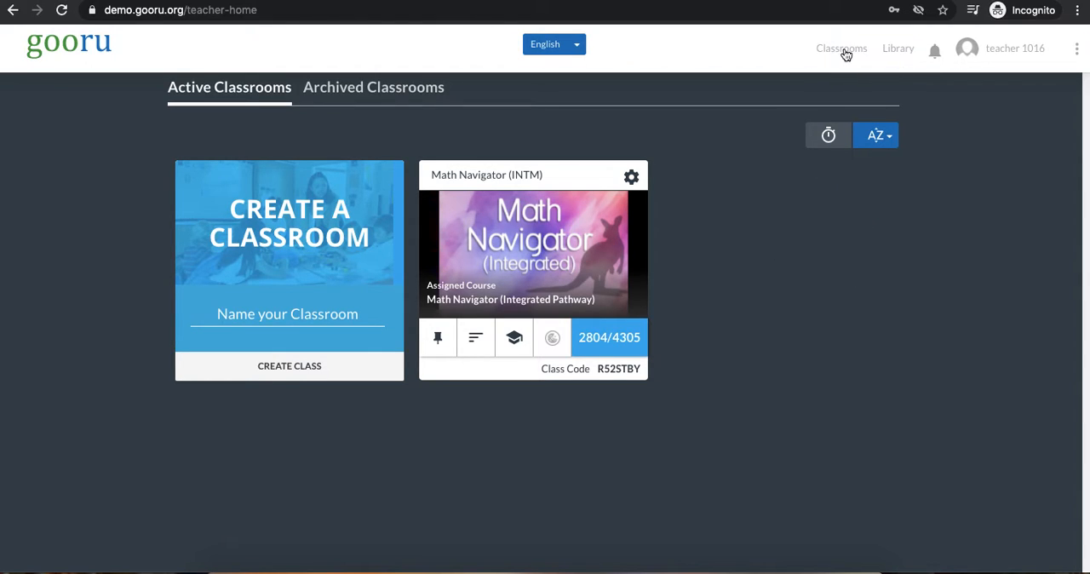
# Open My Content in the library and look through its collections, assessments and courses
pyautogui.click(896, 52)
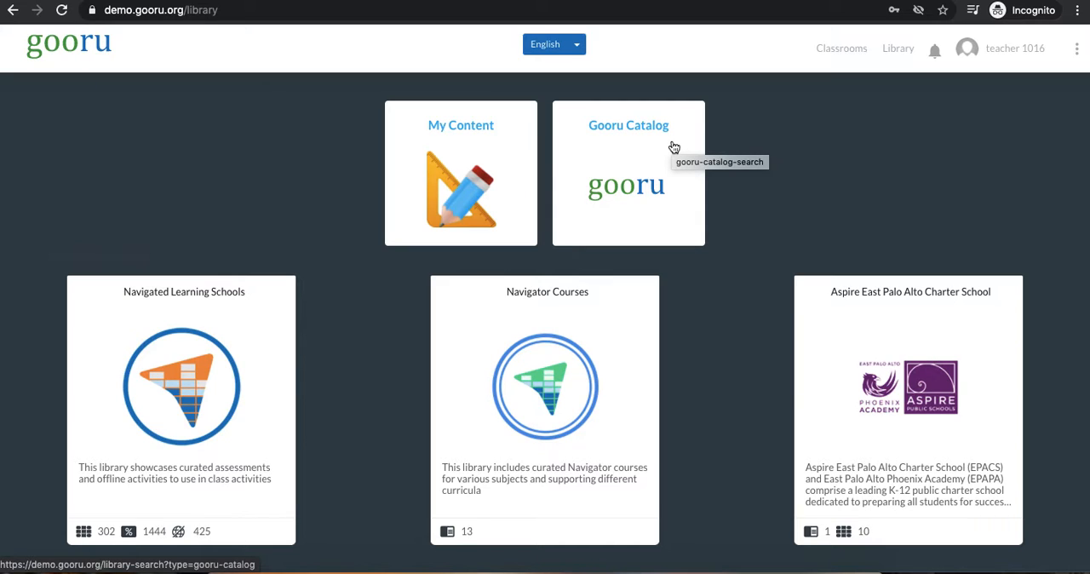
pyautogui.click(442, 161)
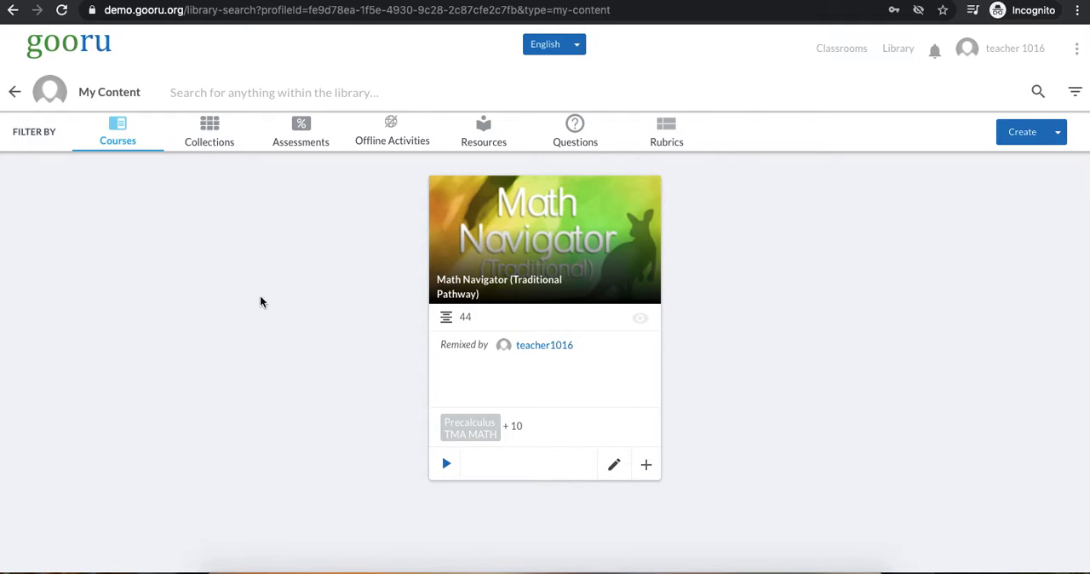
pyautogui.click(204, 137)
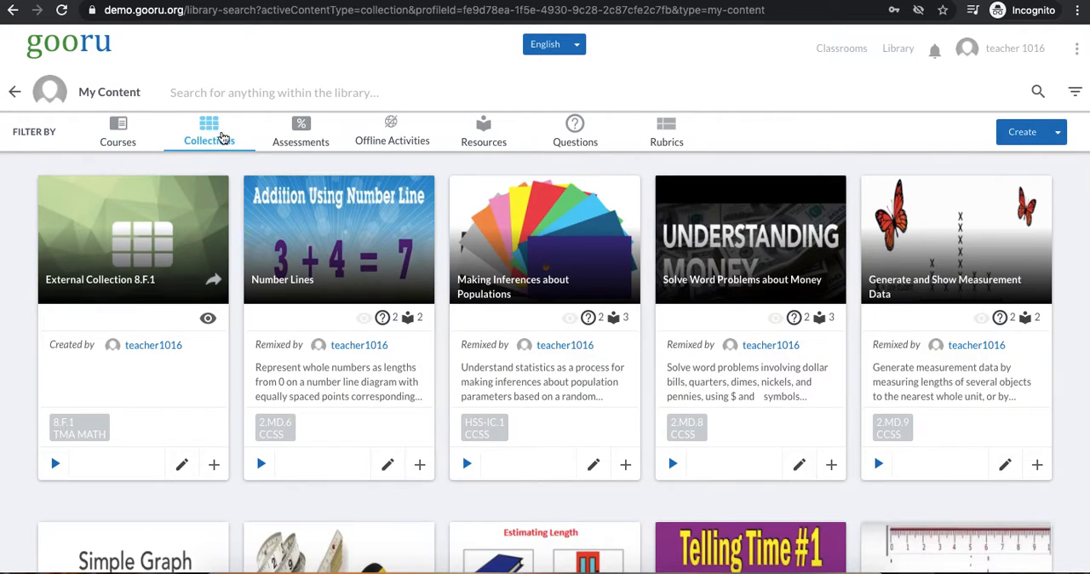
pyautogui.click(292, 139)
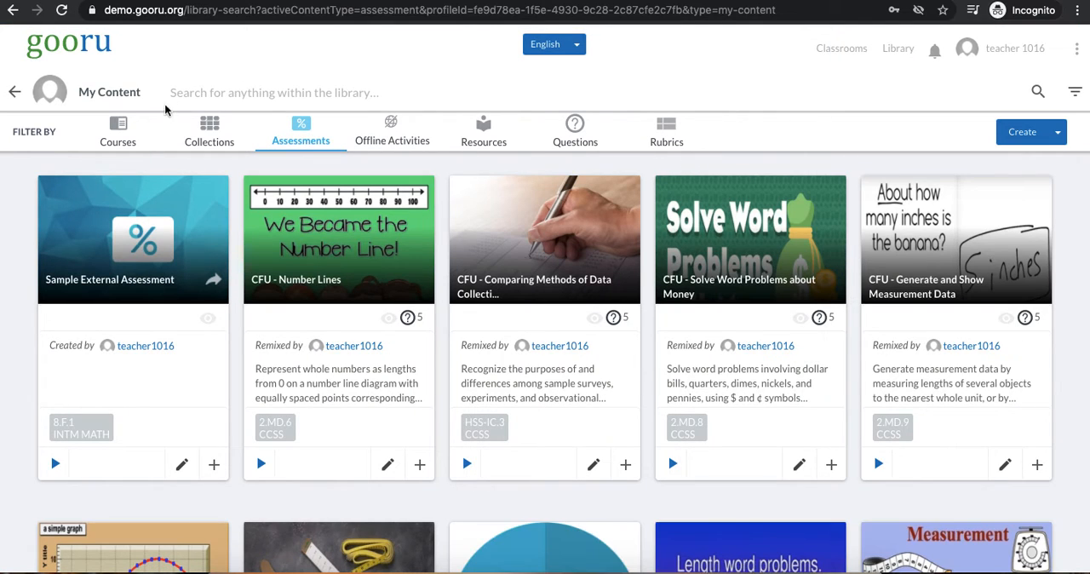
pyautogui.click(127, 139)
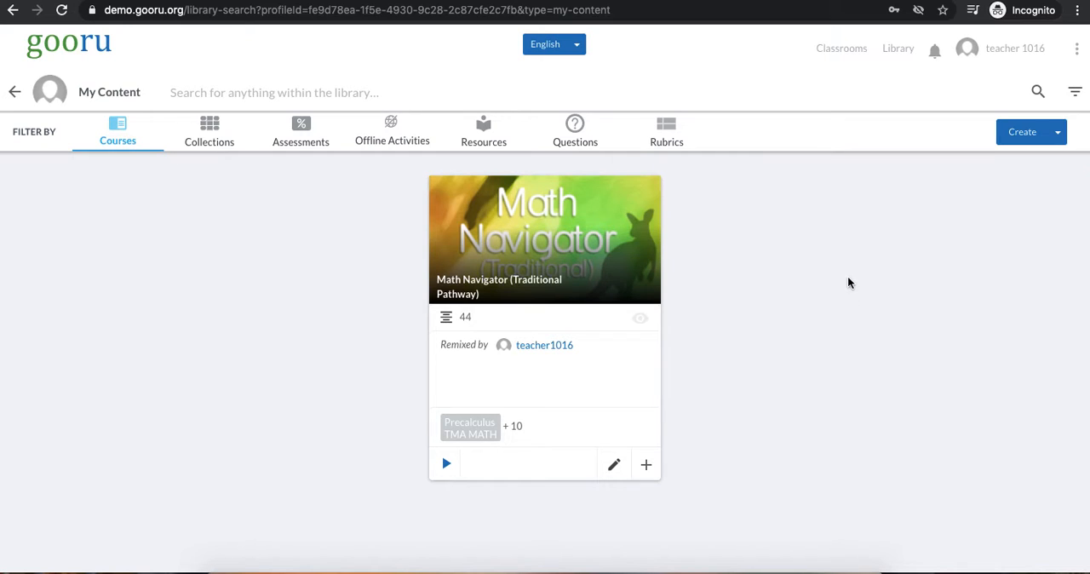
# Create a new course titled "Middle School Math" in the K12 category
pyautogui.click(1034, 137)
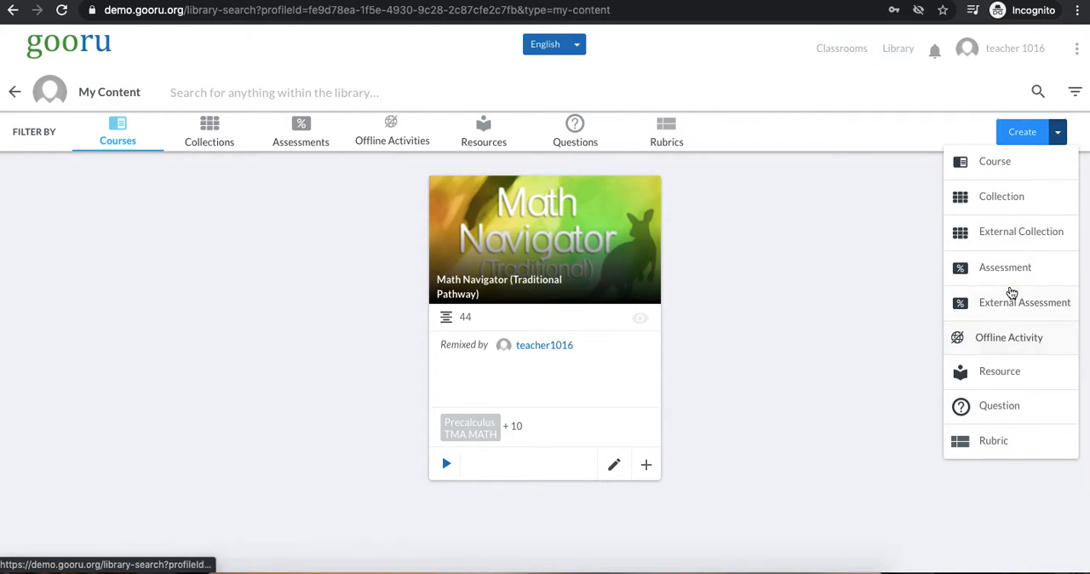
pyautogui.click(996, 162)
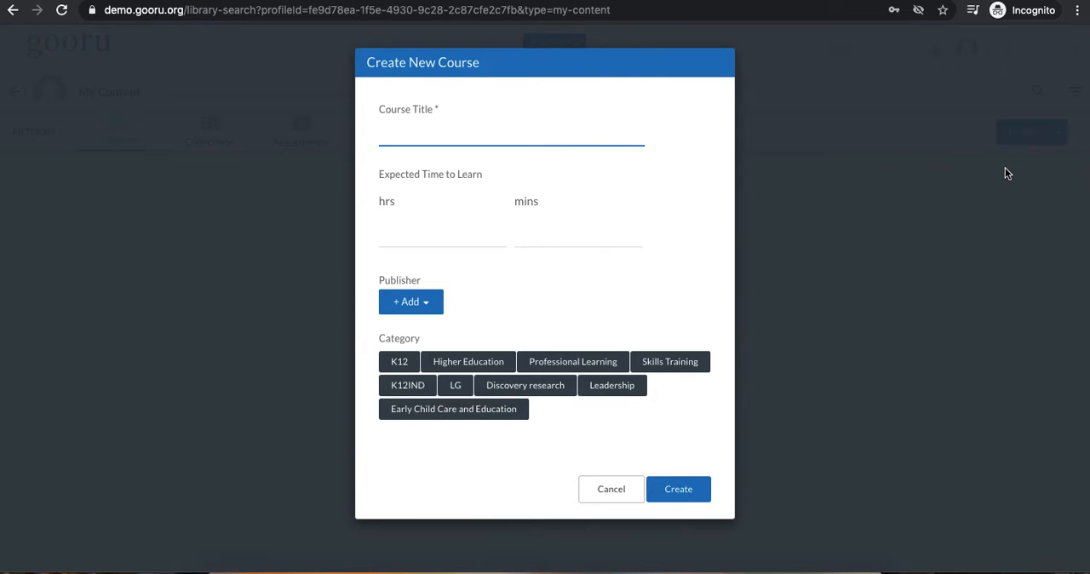
pyautogui.write('Middle School Math')
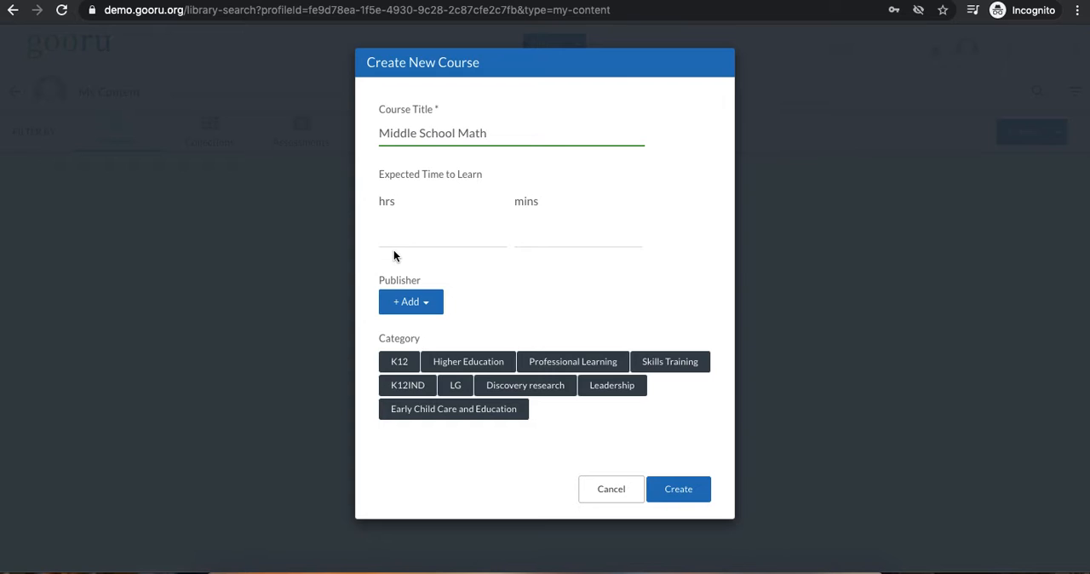
pyautogui.click(425, 313)
pyautogui.scroll(-5, 479, 382)
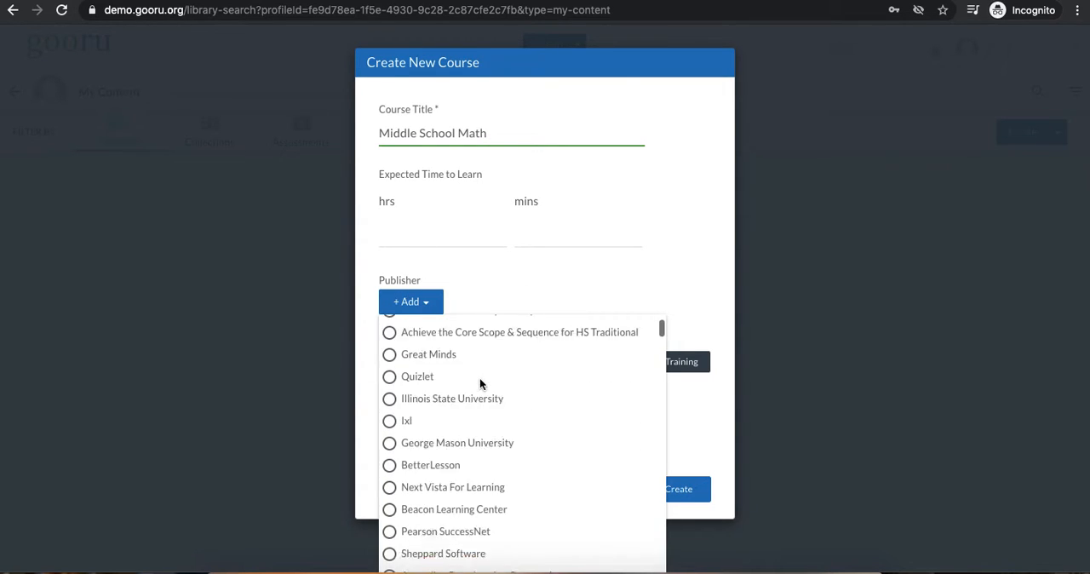
pyautogui.scroll(5, 479, 382)
pyautogui.click(575, 295)
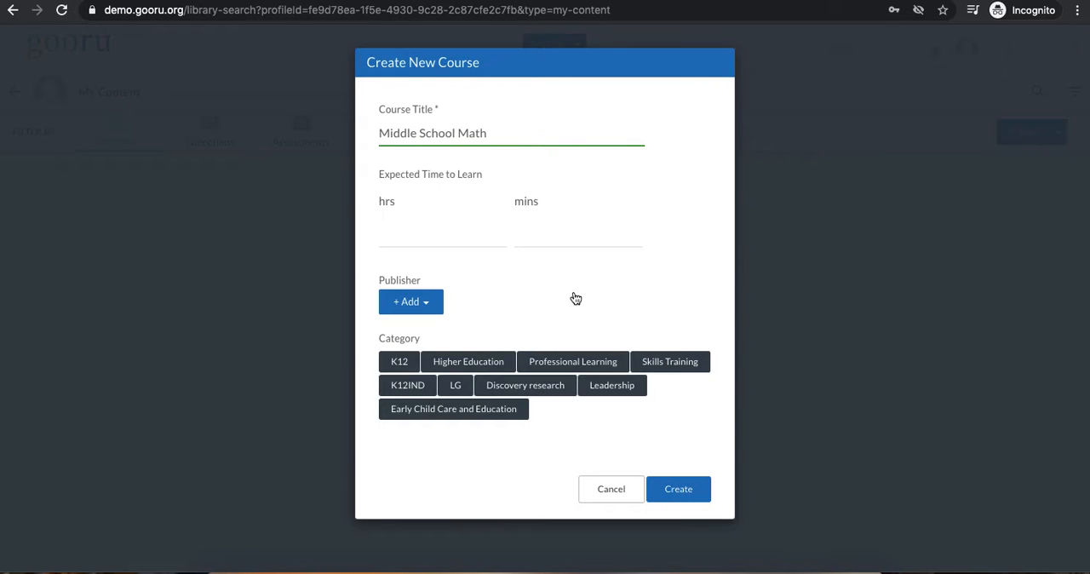
pyautogui.click(410, 362)
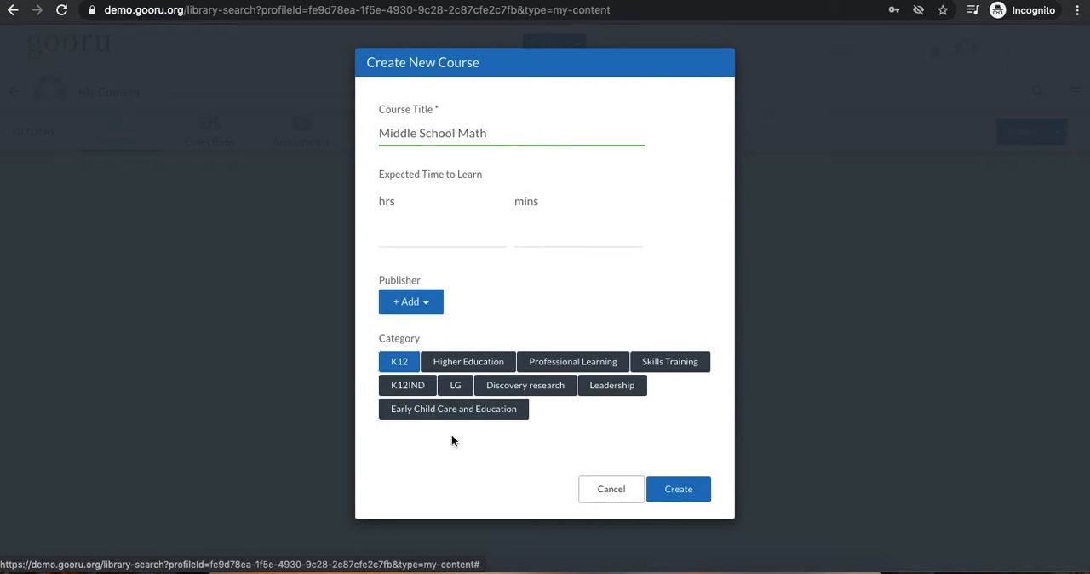
pyautogui.click(678, 488)
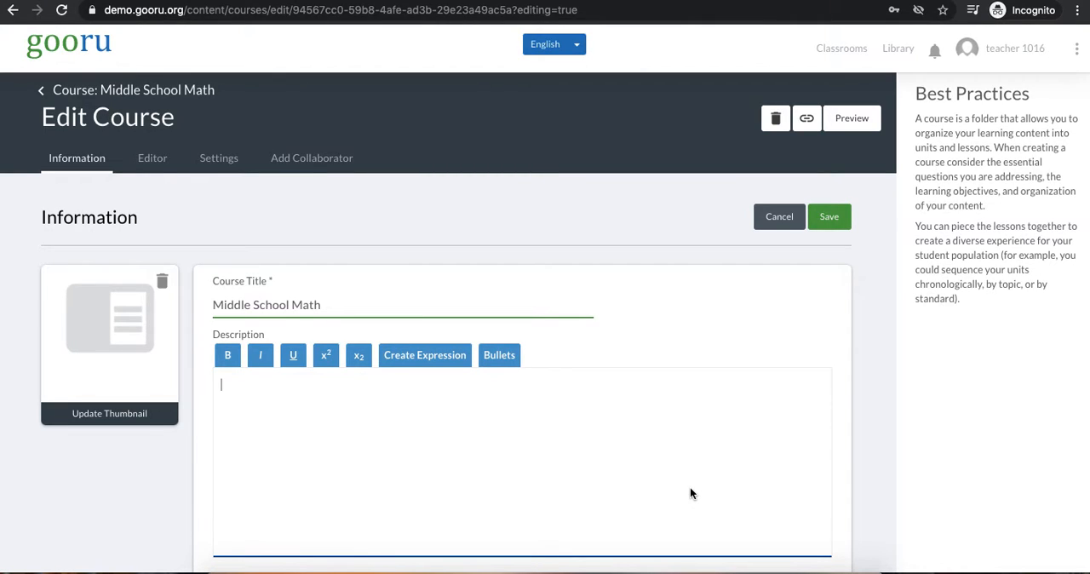
# Save the new course's information form as it stands and look over the course details
pyautogui.scroll(-3, 691, 489)
pyautogui.scroll(3, 689, 492)
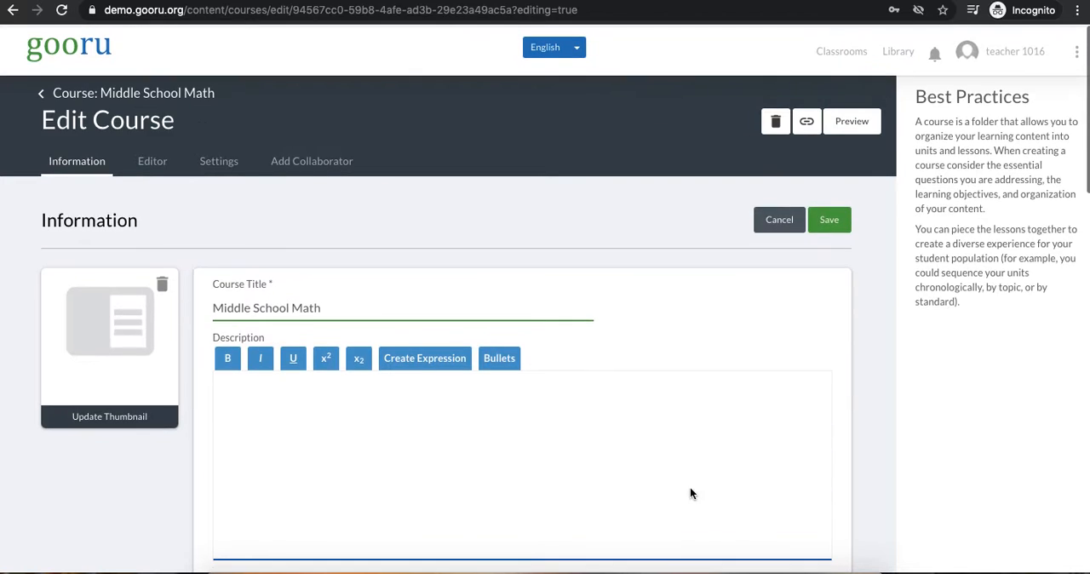
pyautogui.click(829, 219)
pyautogui.scroll(-6, 483, 314)
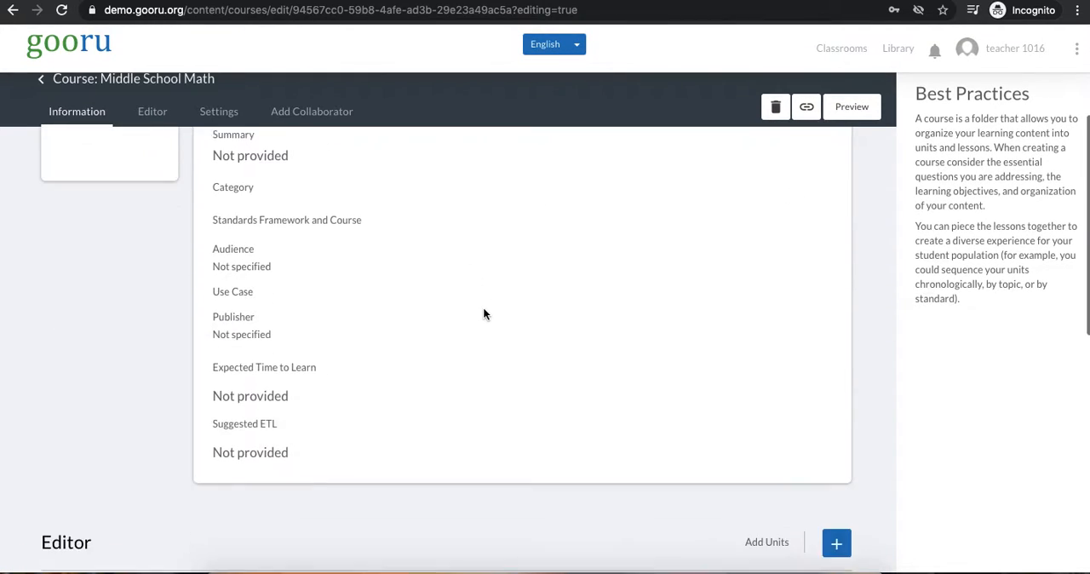
pyautogui.scroll(5, 483, 314)
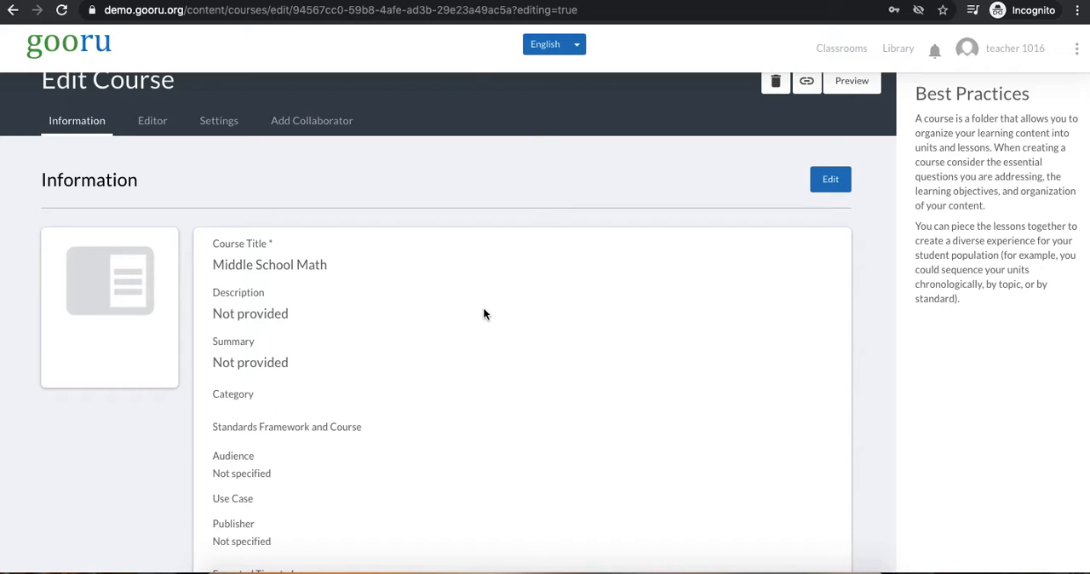
# Reopen the course information for editing and set the category to K12
pyautogui.click(830, 179)
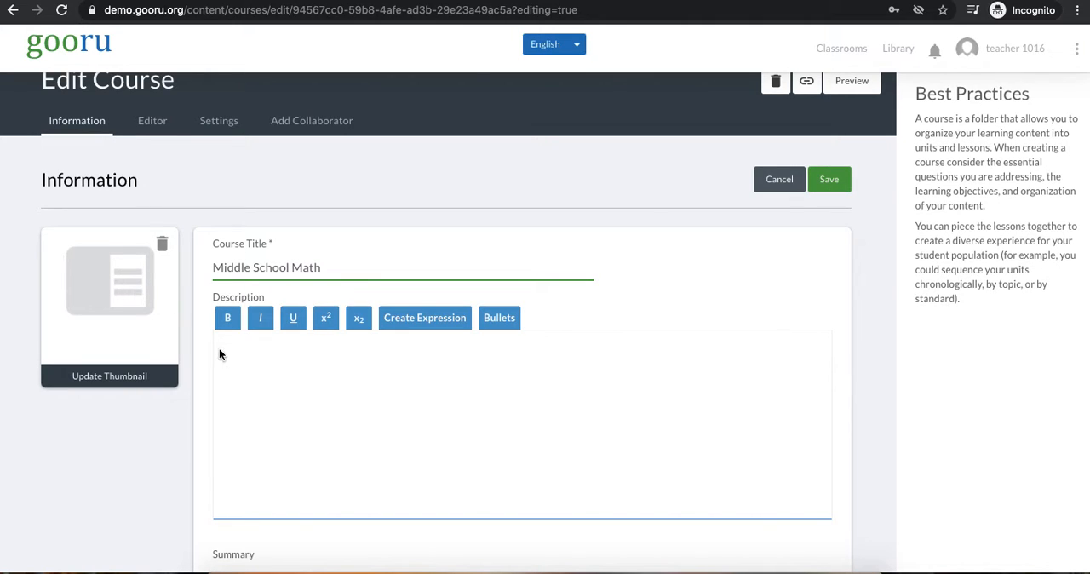
pyautogui.scroll(-2, 321, 398)
pyautogui.scroll(-5, 321, 395)
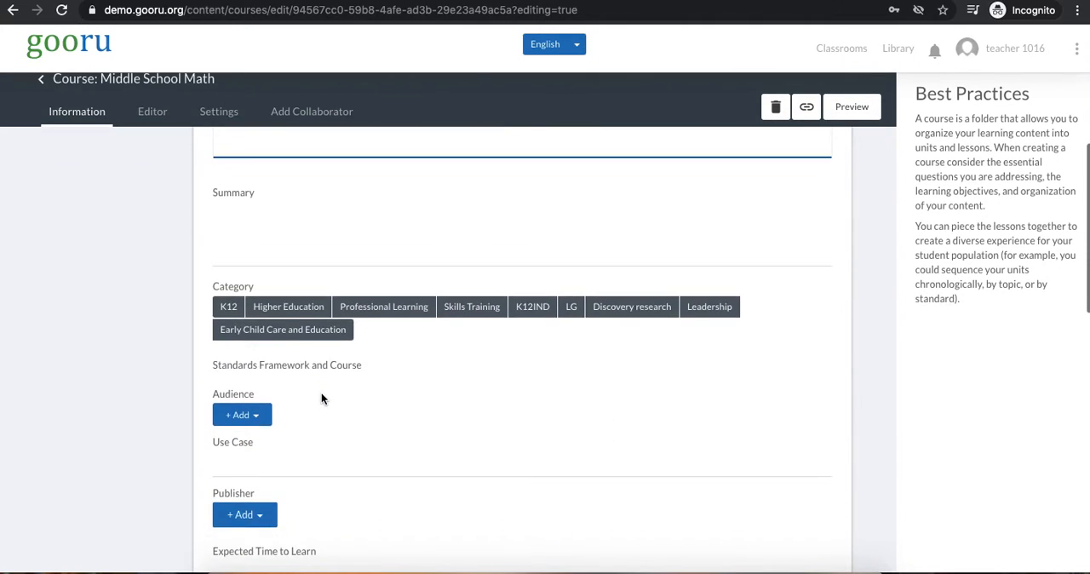
pyautogui.scroll(5, 321, 398)
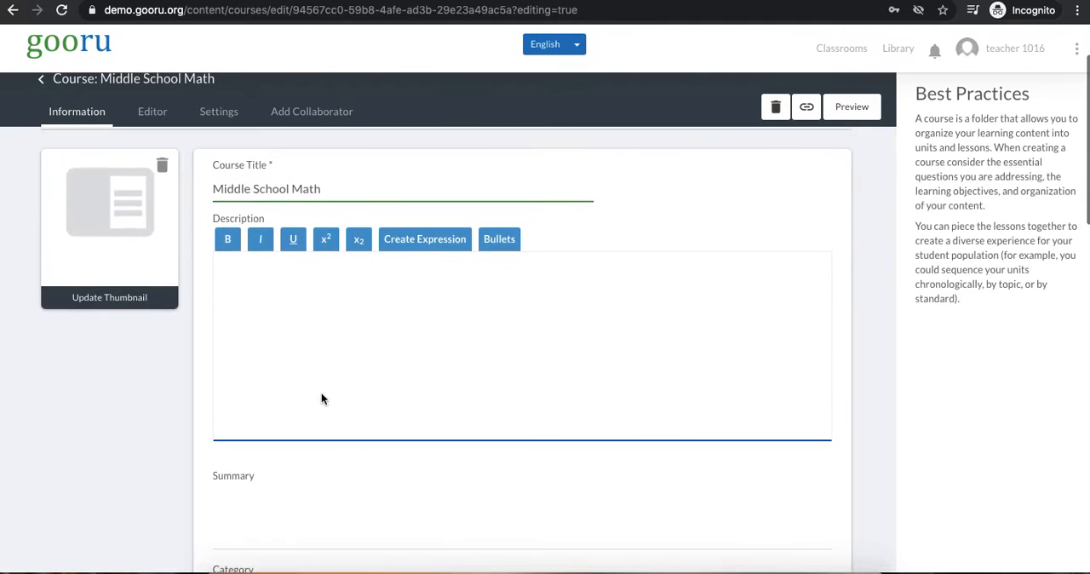
pyautogui.scroll(-5, 321, 397)
pyautogui.scroll(-2, 321, 397)
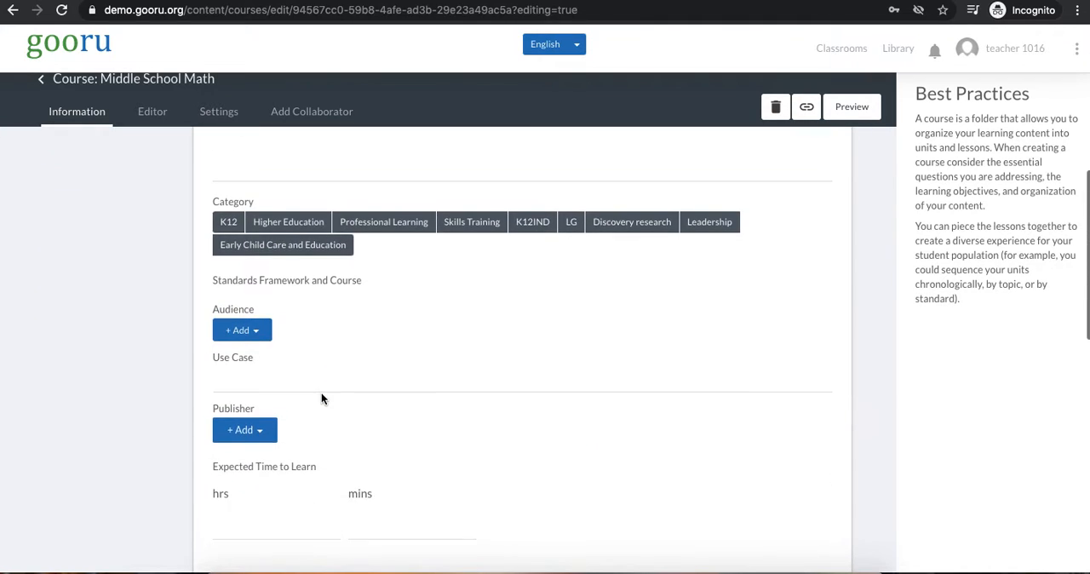
pyautogui.click(231, 223)
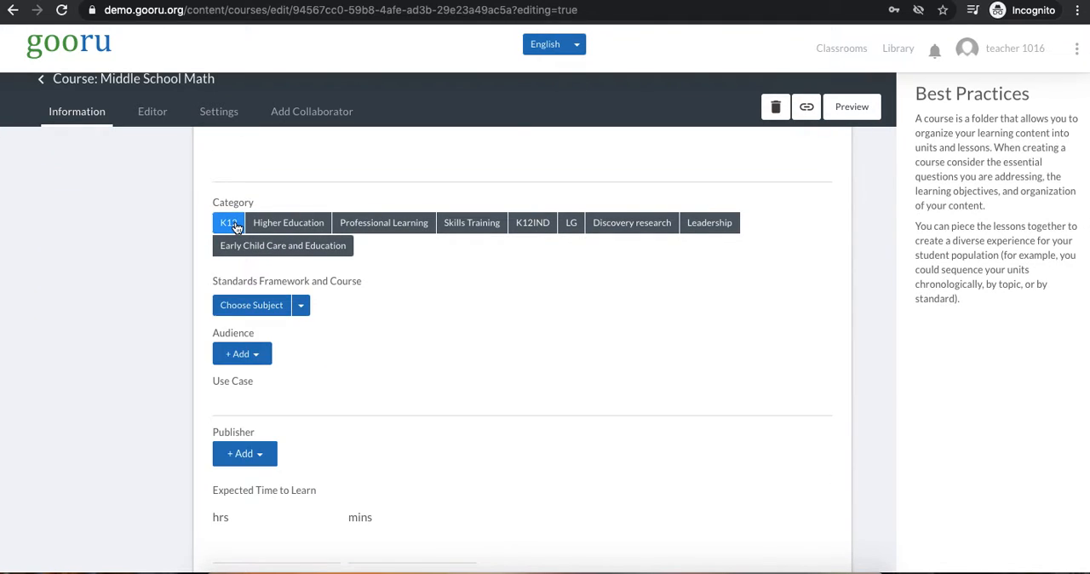
# Set the course's subject to Math with the Common Core State Standards framework
pyautogui.click(277, 312)
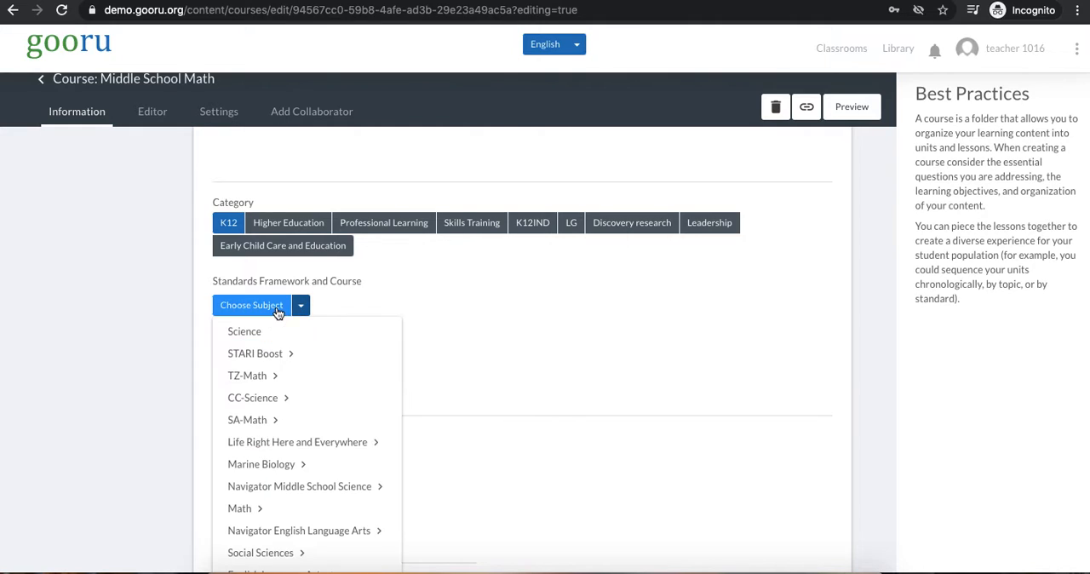
pyautogui.scroll(-2, 382, 336)
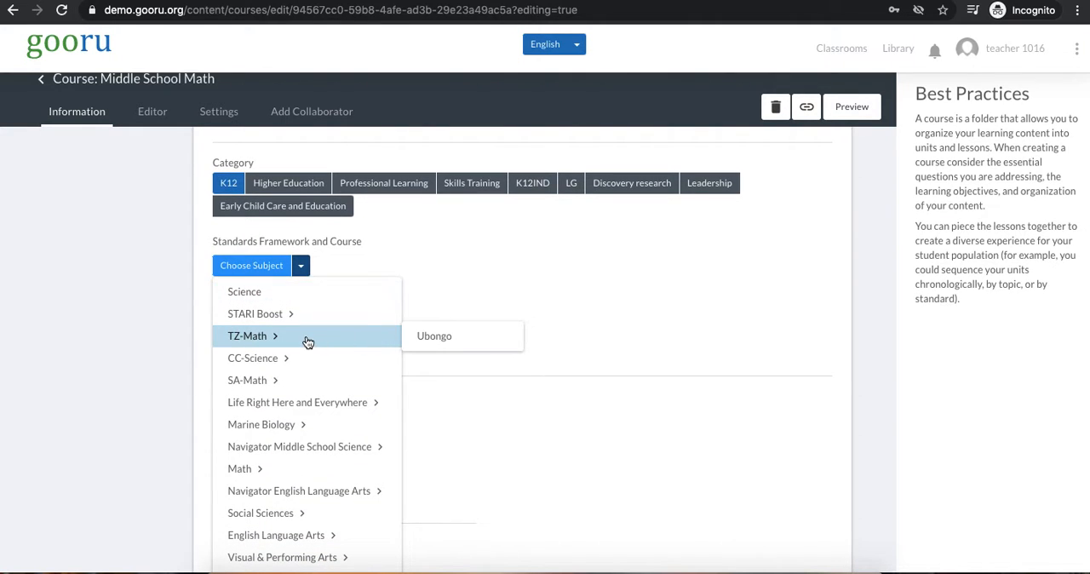
pyautogui.scroll(-3, 304, 342)
pyautogui.moveTo(307, 341)
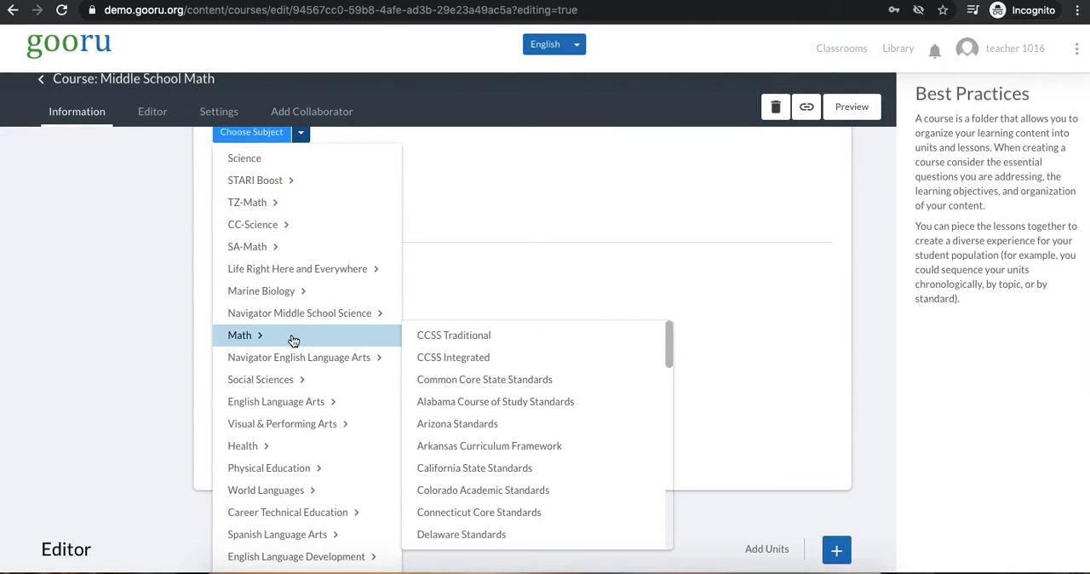
pyautogui.scroll(-2, 547, 337)
pyautogui.scroll(-12, 548, 337)
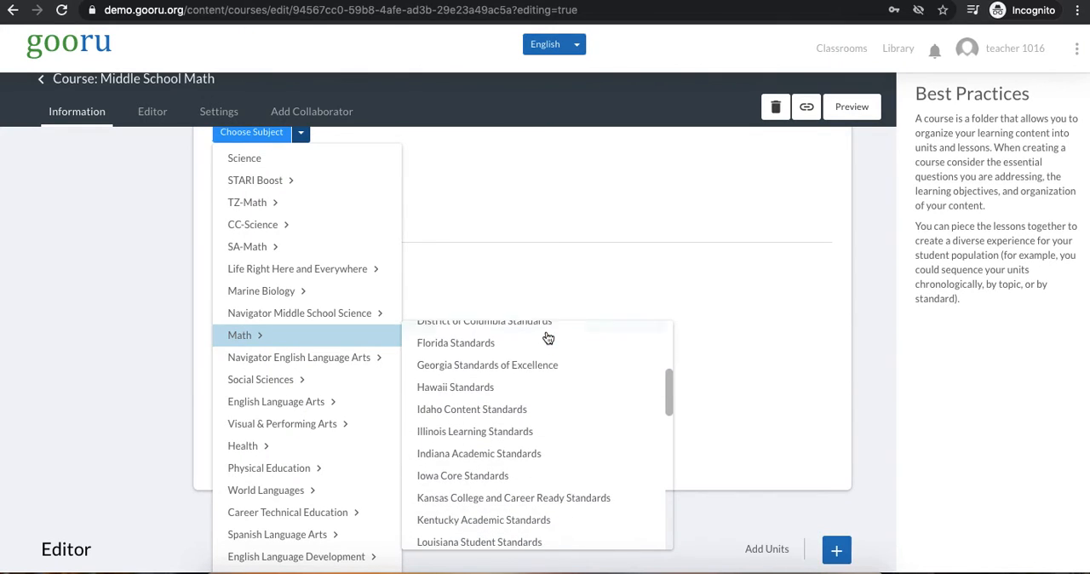
pyautogui.scroll(12, 547, 341)
pyautogui.scroll(2, 547, 341)
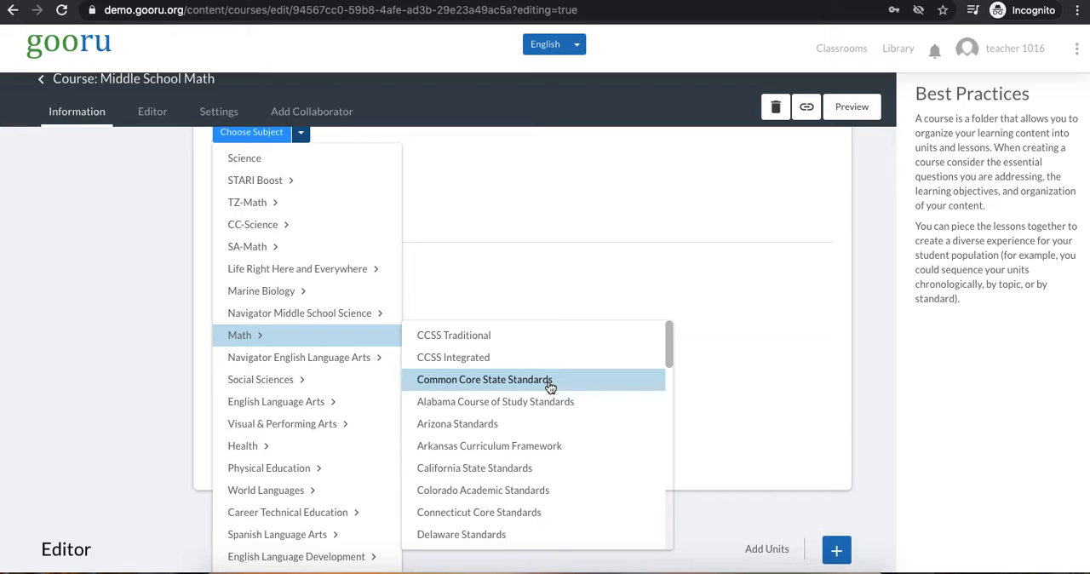
pyautogui.click(550, 380)
pyautogui.scroll(3, 502, 281)
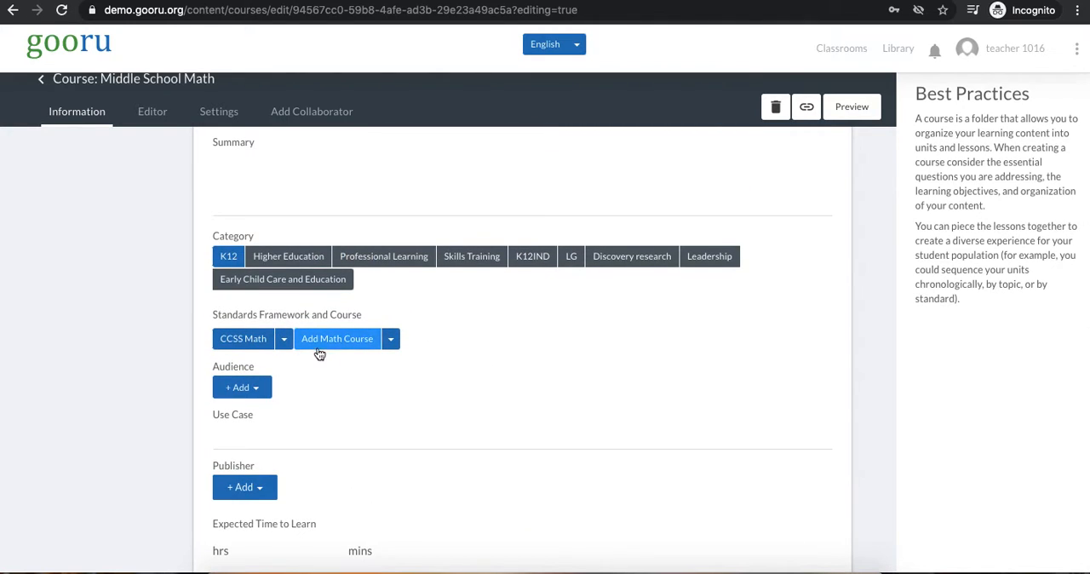
# Add Grade 6, Grade 7 and Grade 8 as the course's math courses
pyautogui.click(392, 341)
pyautogui.scroll(-2, 397, 347)
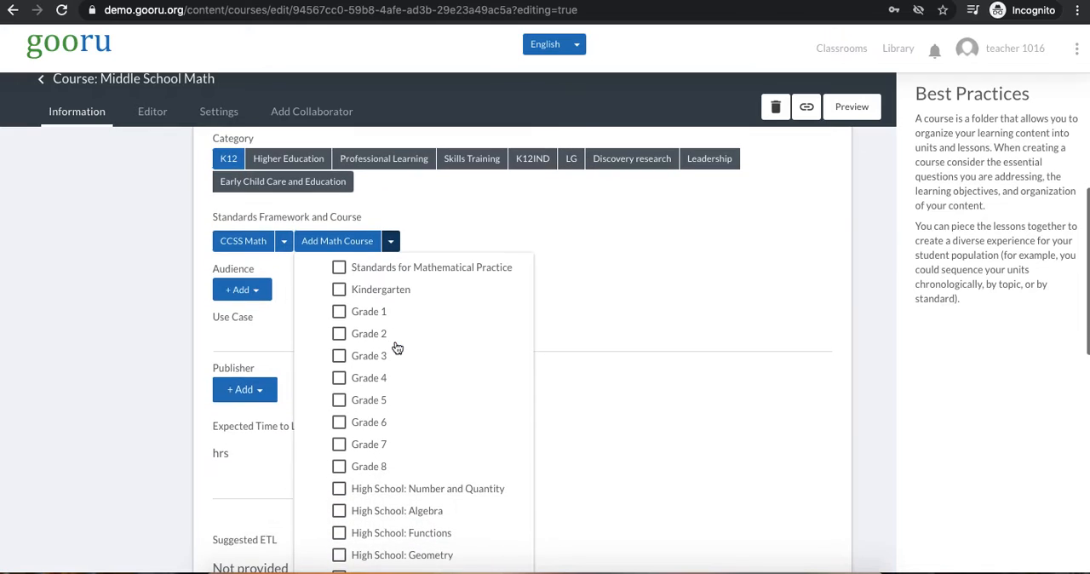
pyautogui.click(339, 422)
pyautogui.click(339, 444)
pyautogui.click(339, 466)
pyautogui.scroll(-3, 730, 291)
pyautogui.scroll(3, 729, 291)
pyautogui.click(730, 291)
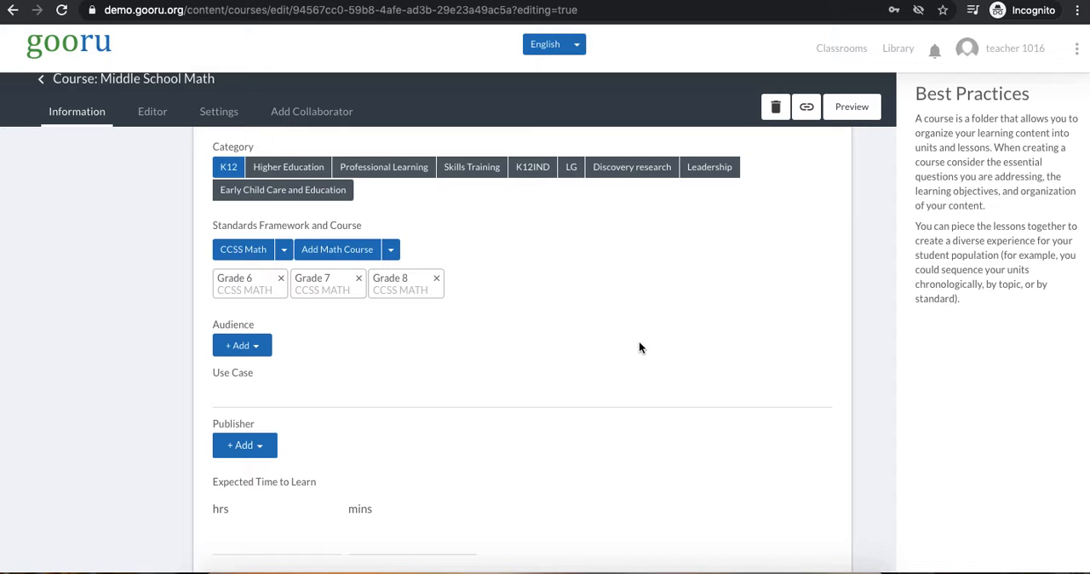
# Set the course's audience to All Students
pyautogui.scroll(10, 746, 339)
pyautogui.scroll(-10, 746, 340)
pyautogui.scroll(2, 747, 336)
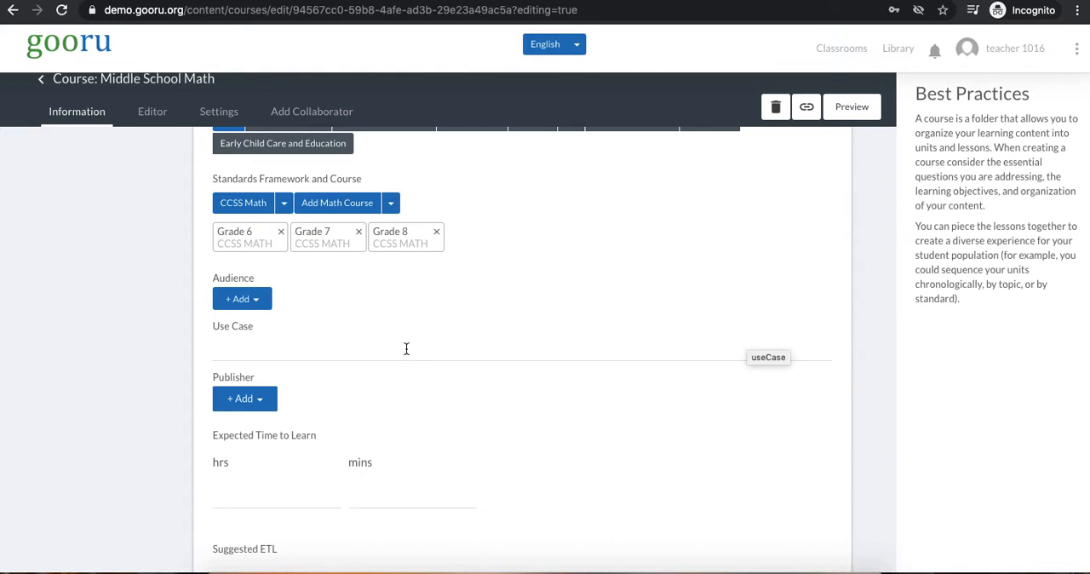
pyautogui.click(243, 300)
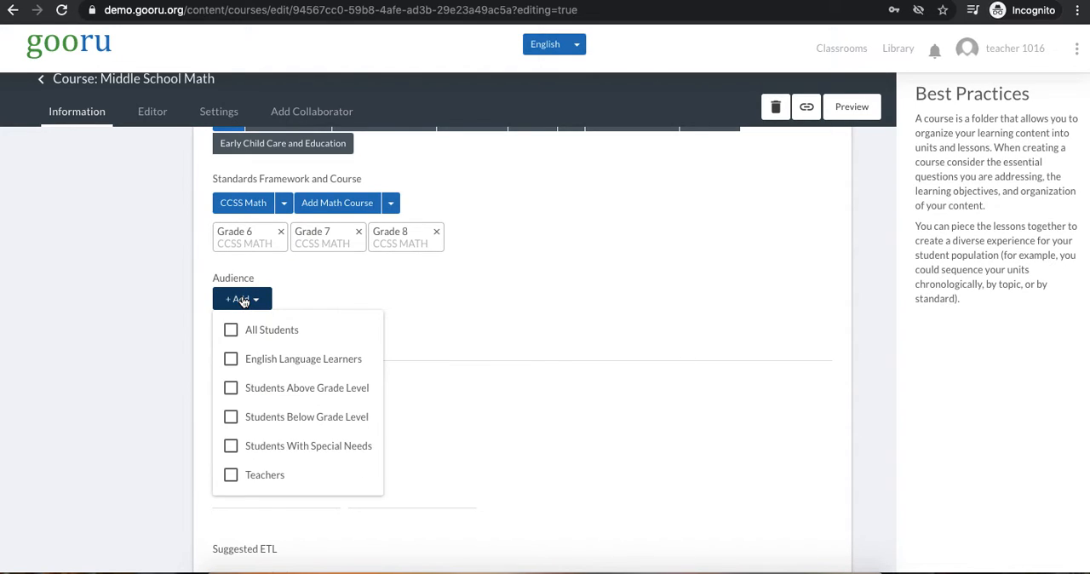
pyautogui.click(232, 331)
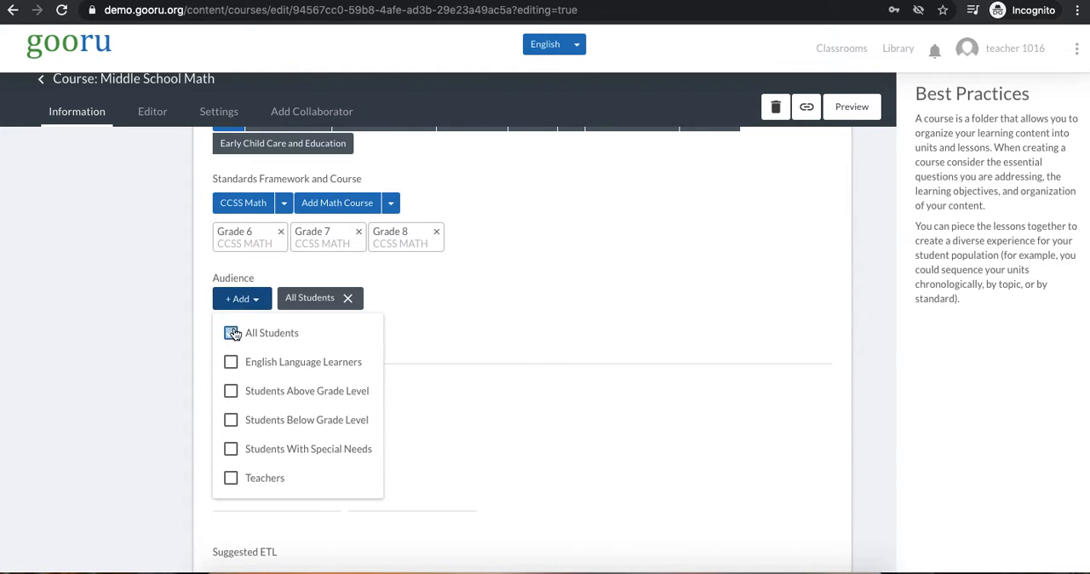
pyautogui.click(696, 278)
# Save the course information and review the details down to the unit editor section
pyautogui.scroll(7, 695, 277)
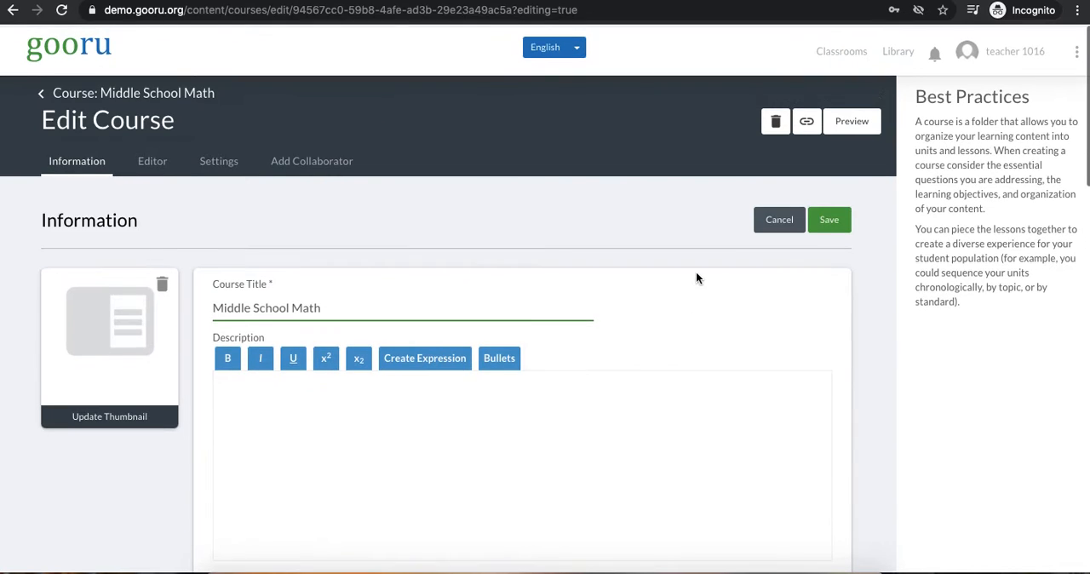
pyautogui.click(823, 223)
pyautogui.scroll(-1, 348, 279)
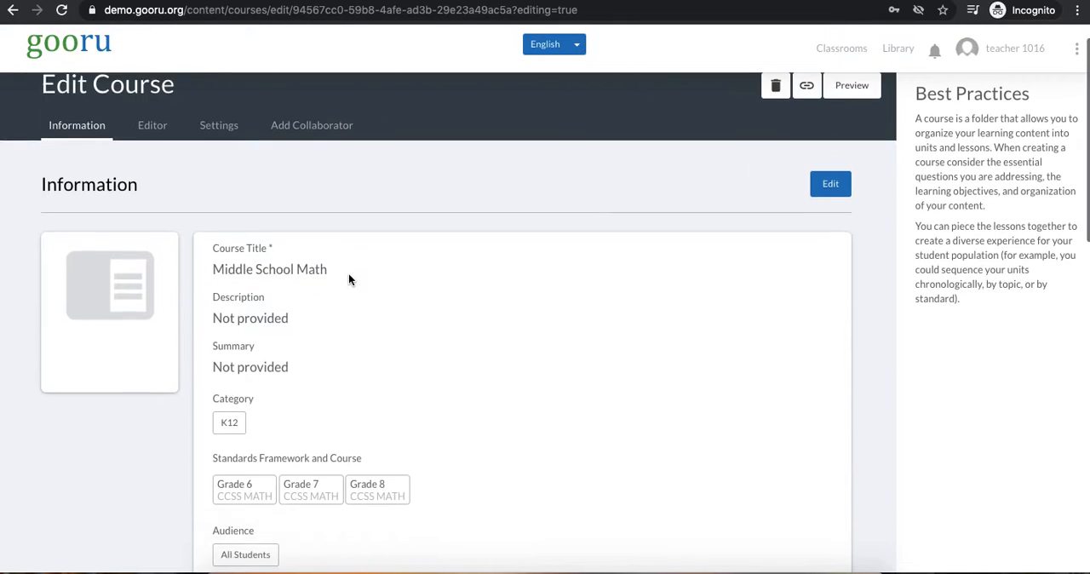
pyautogui.scroll(-5, 348, 279)
pyautogui.scroll(4, 348, 279)
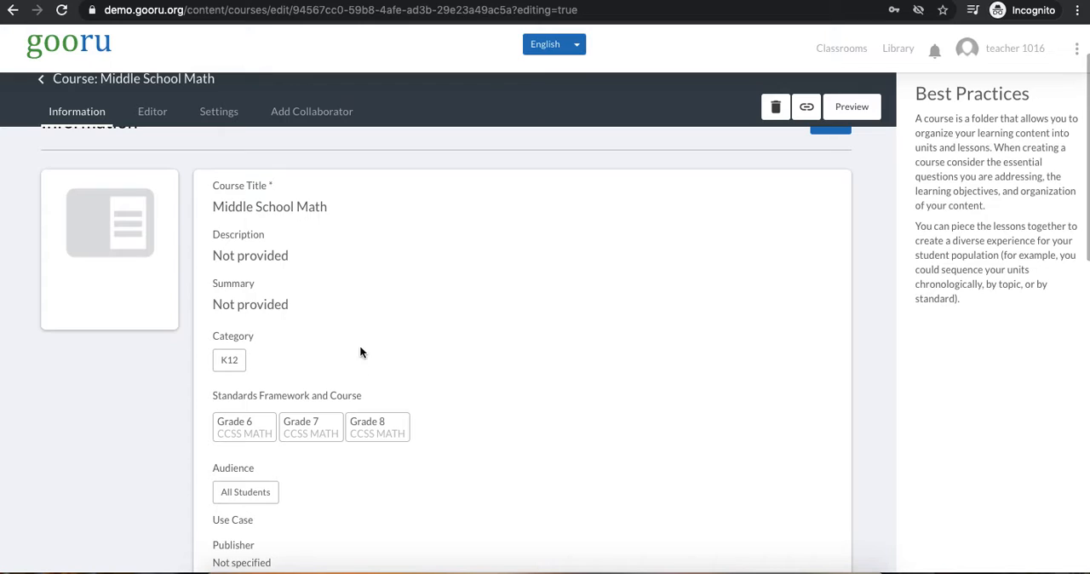
pyautogui.scroll(-4, 346, 430)
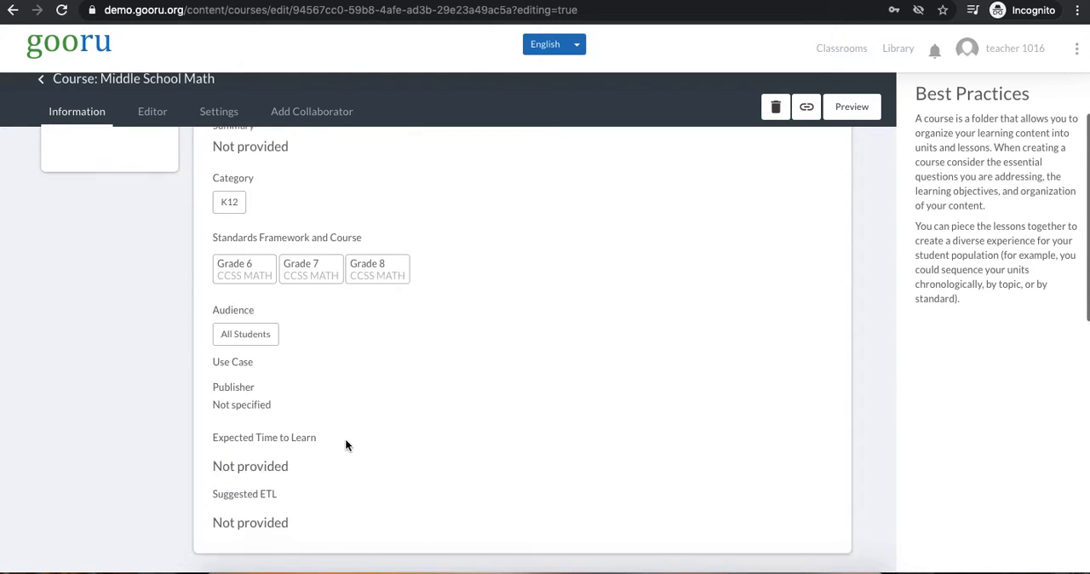
pyautogui.scroll(-7, 345, 443)
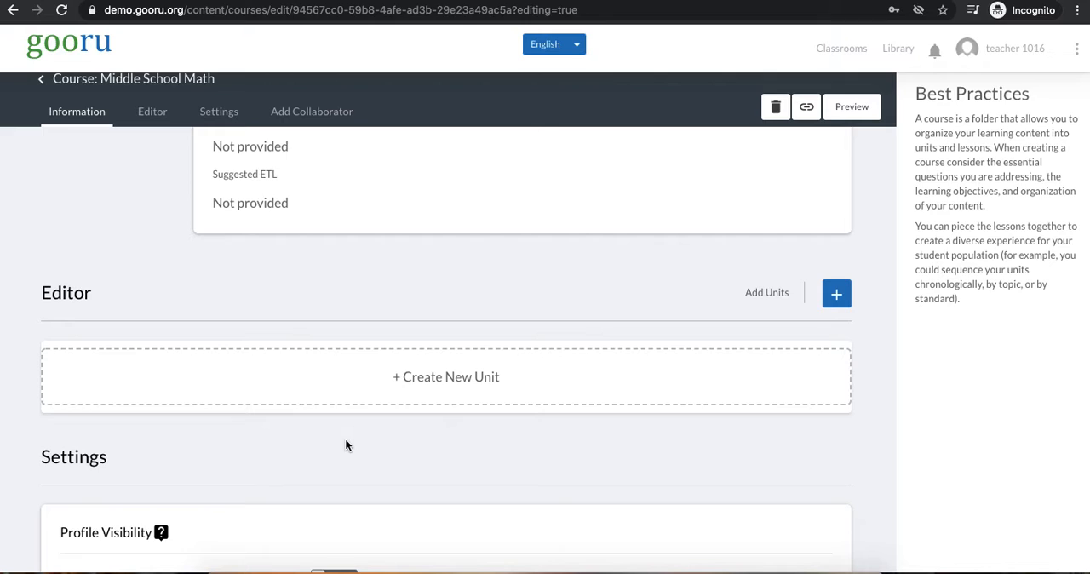
# Create the course's first unit, titled "Unit 1 - Fractions", and save it
pyautogui.click(433, 395)
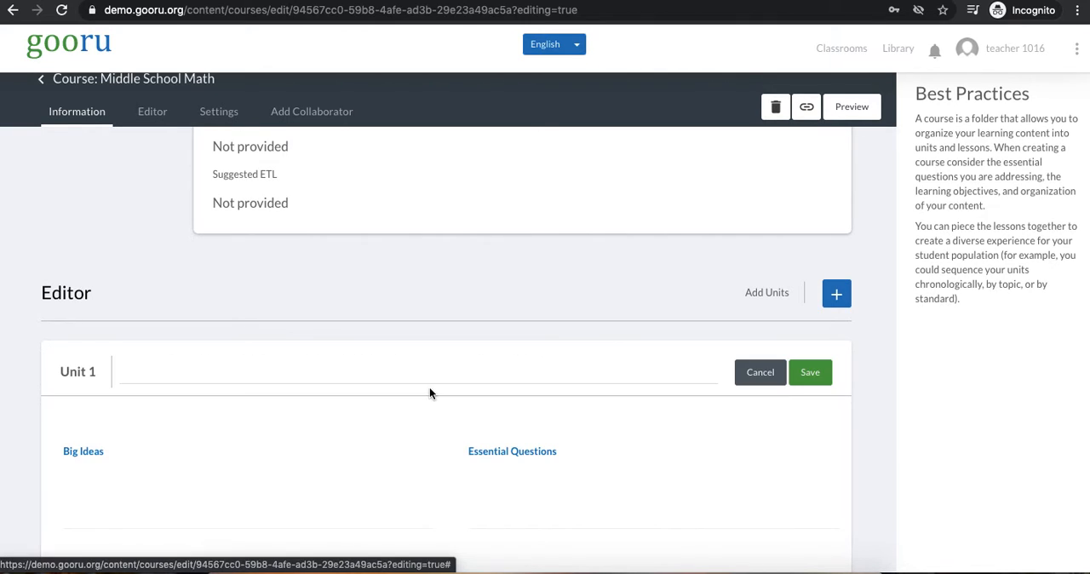
pyautogui.click(304, 370)
pyautogui.write('Unit')
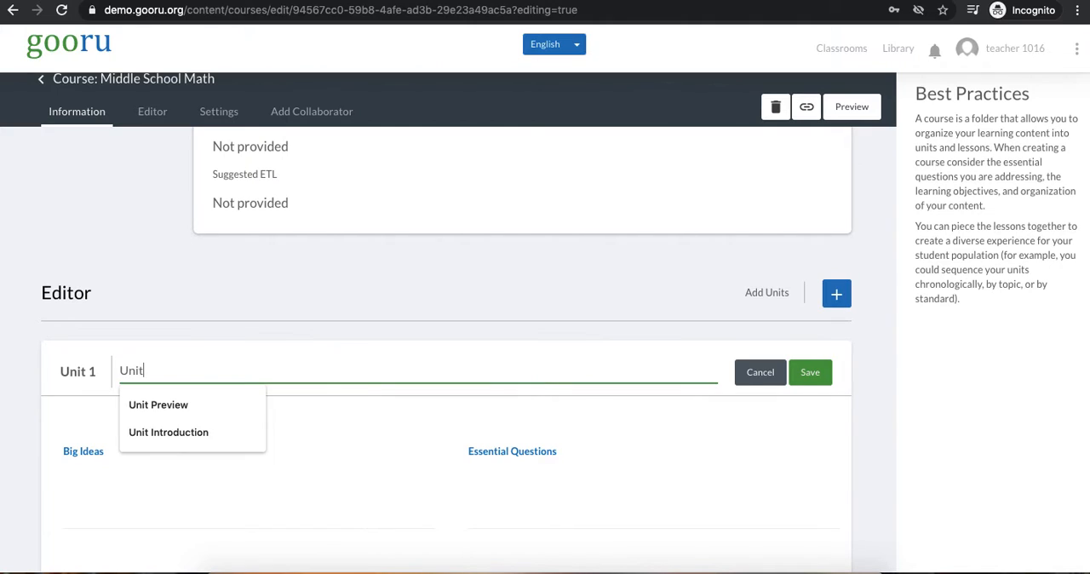
pyautogui.write(' 1 - Fractions')
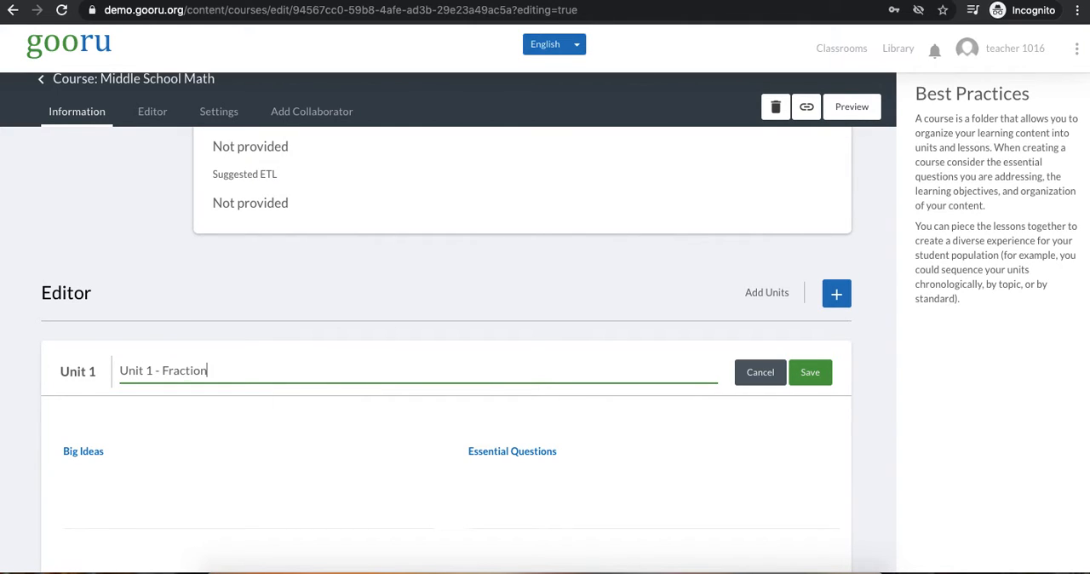
pyautogui.click(822, 377)
# Create a second unit titled "Unit 2 - Decimals" and save it
pyautogui.scroll(-3, 357, 246)
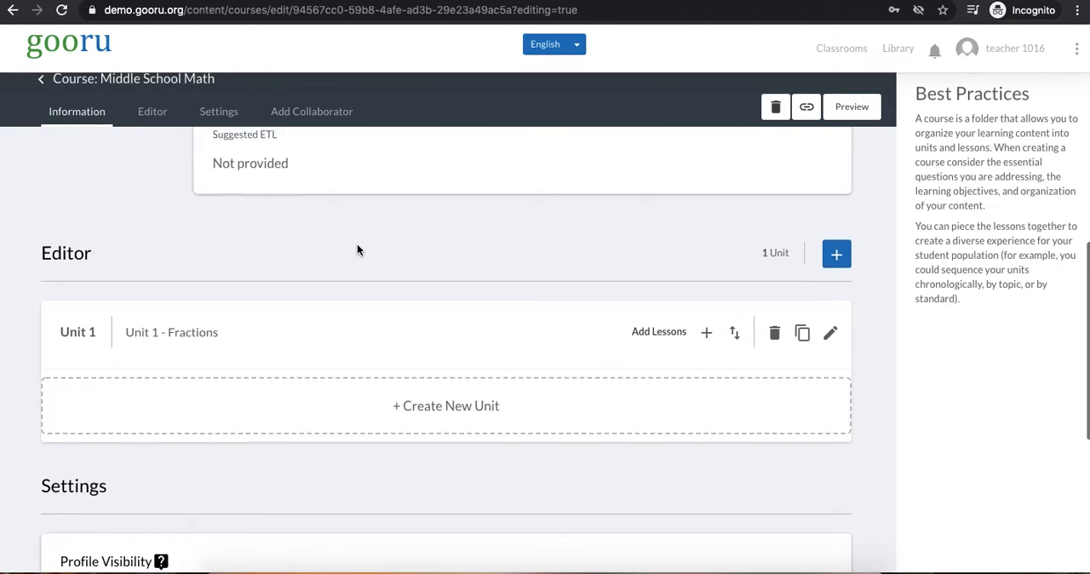
pyautogui.click(345, 307)
pyautogui.click(308, 304)
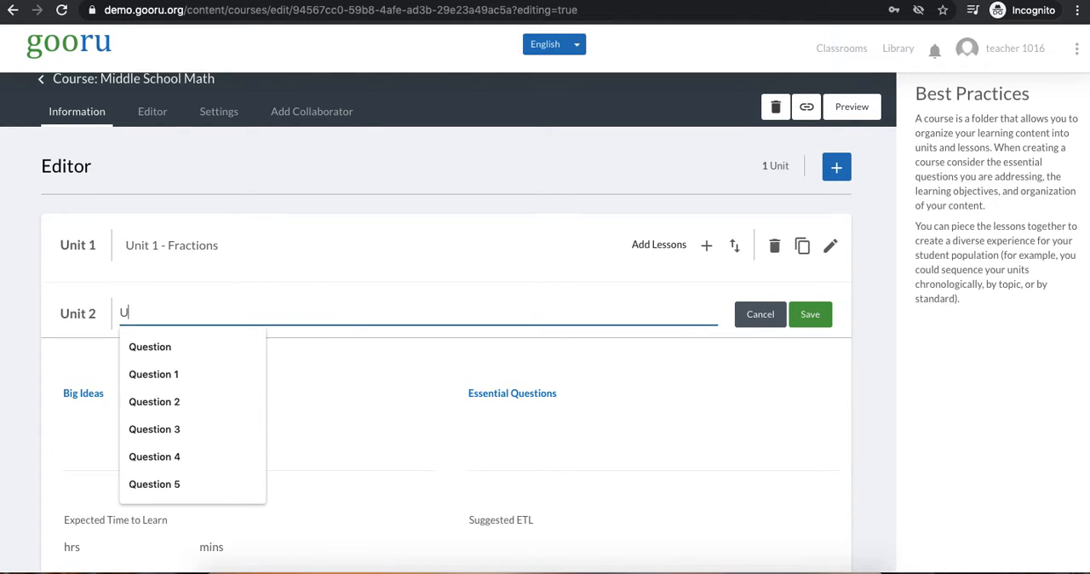
pyautogui.write('Unit 2 - Decimals')
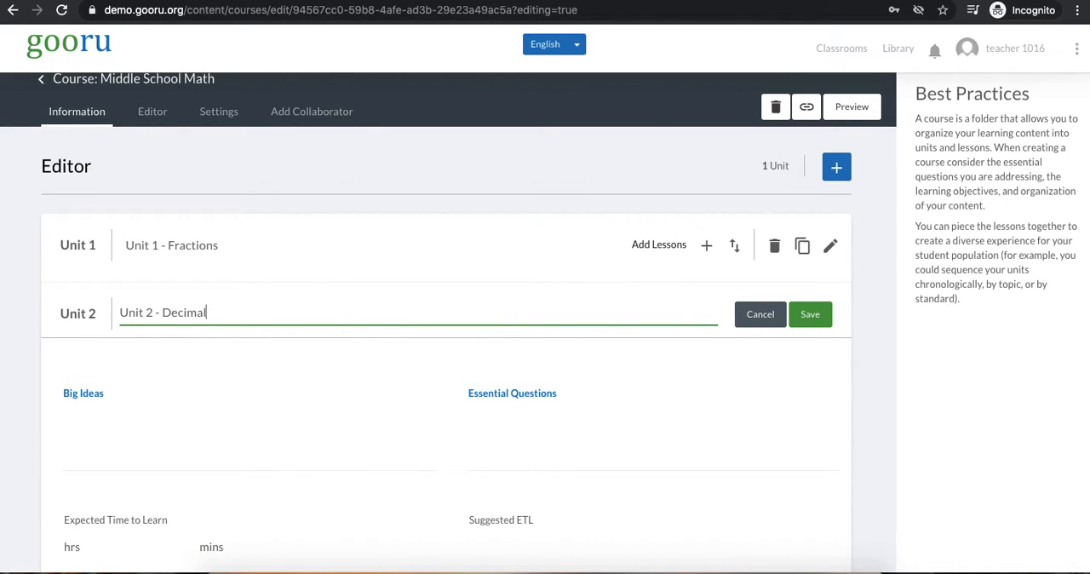
pyautogui.click(809, 315)
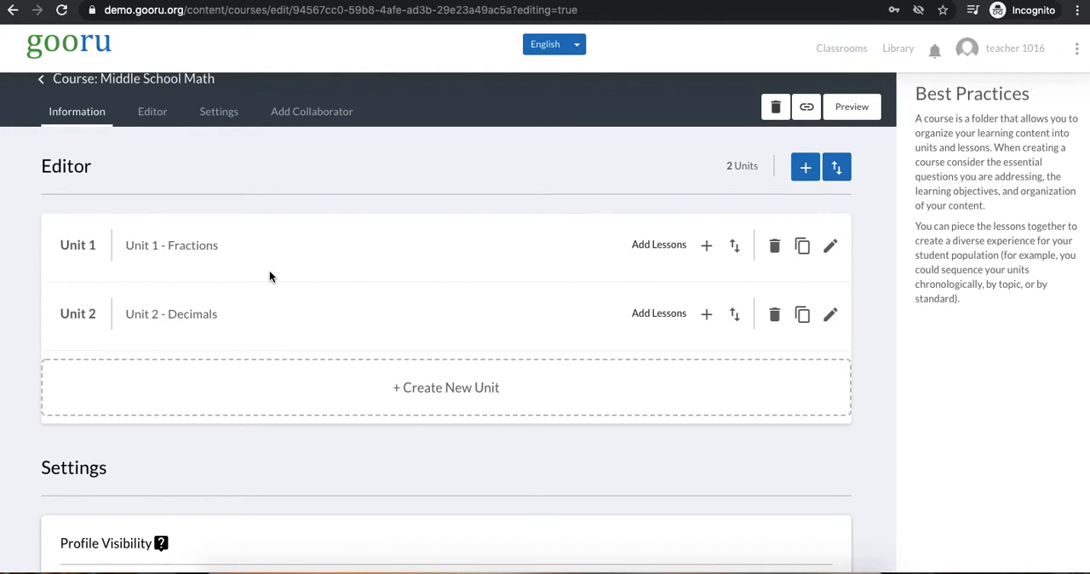
# Create the first lesson in the Fractions unit, titled "Lesson 1 - Parts of a Fraction", and save it
pyautogui.click(162, 254)
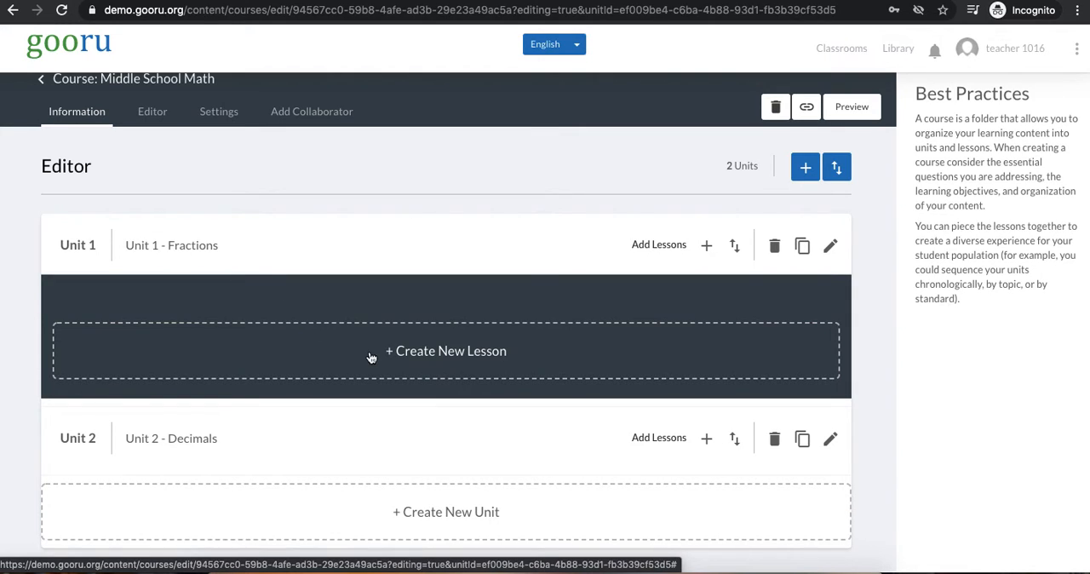
pyautogui.click(454, 354)
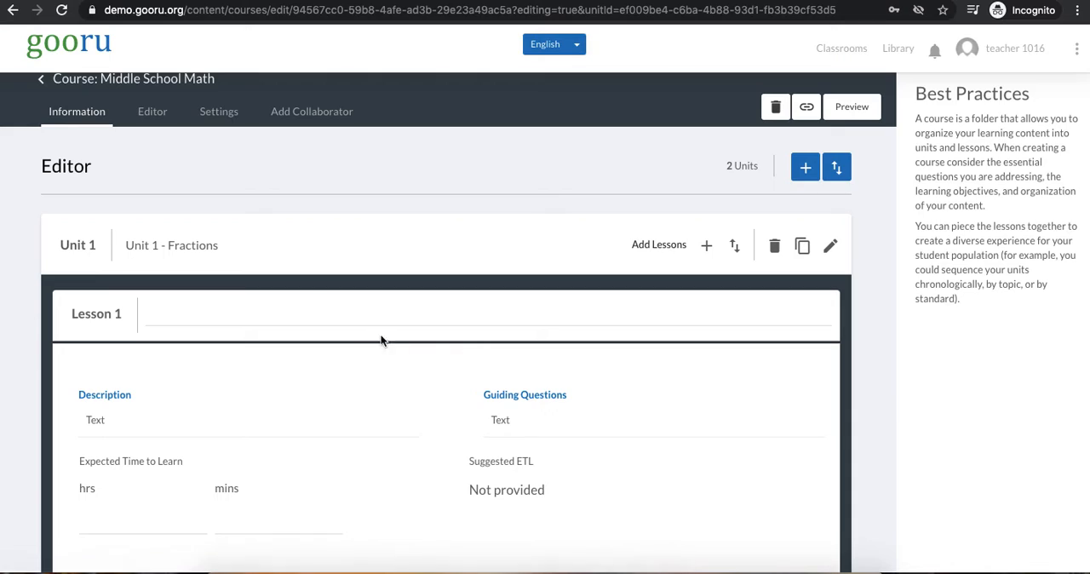
pyautogui.click(274, 315)
pyautogui.write('Lesso')
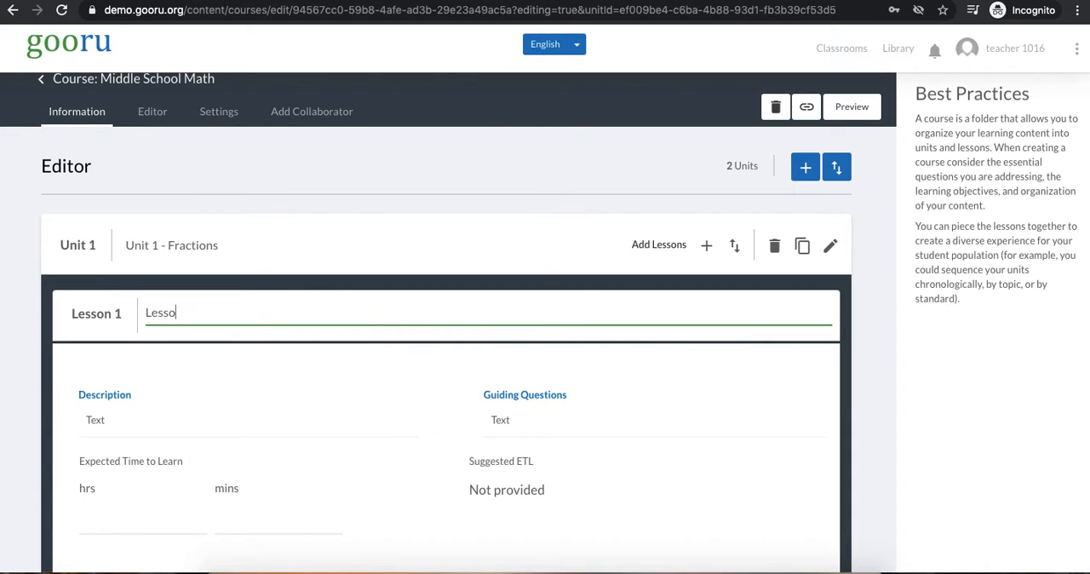
pyautogui.write('n 1 -')
pyautogui.write('Let')
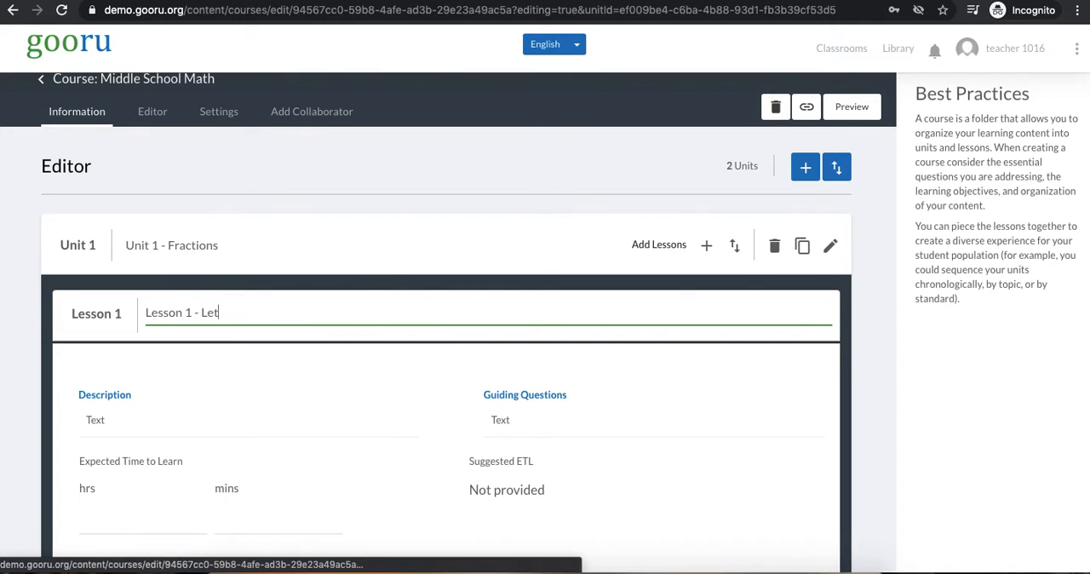
pyautogui.press('BackSpace')
pyautogui.press('BackSpace')
pyautogui.write('Parts of a Fraction')
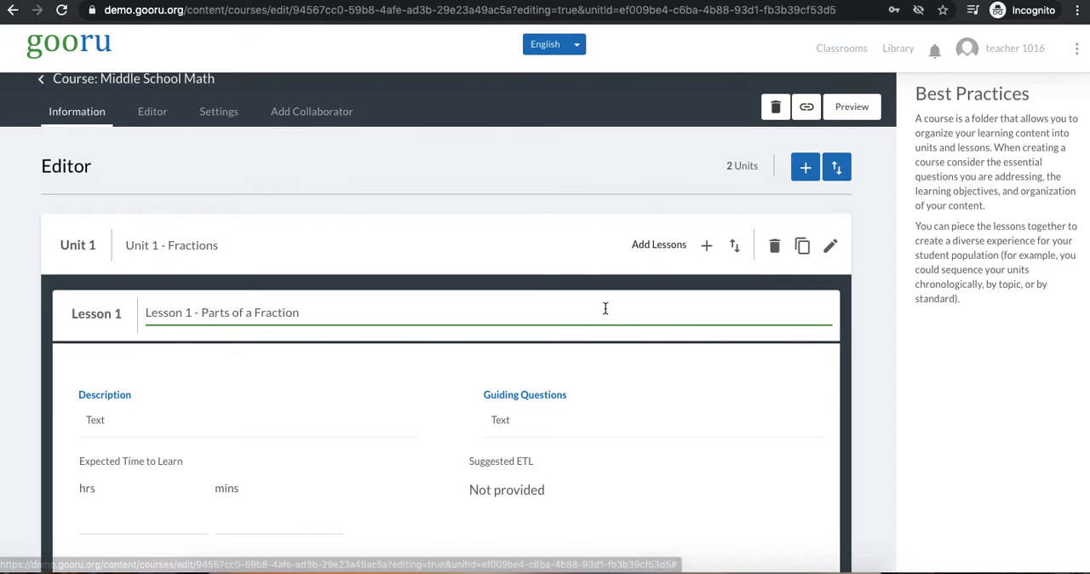
pyautogui.scroll(-3, 603, 309)
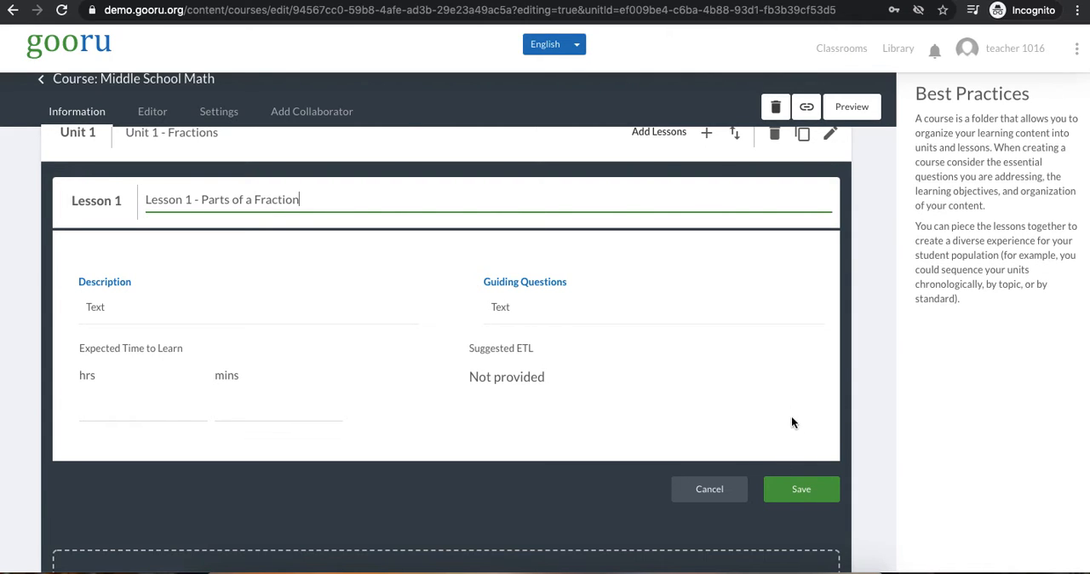
pyautogui.click(798, 489)
pyautogui.click(813, 492)
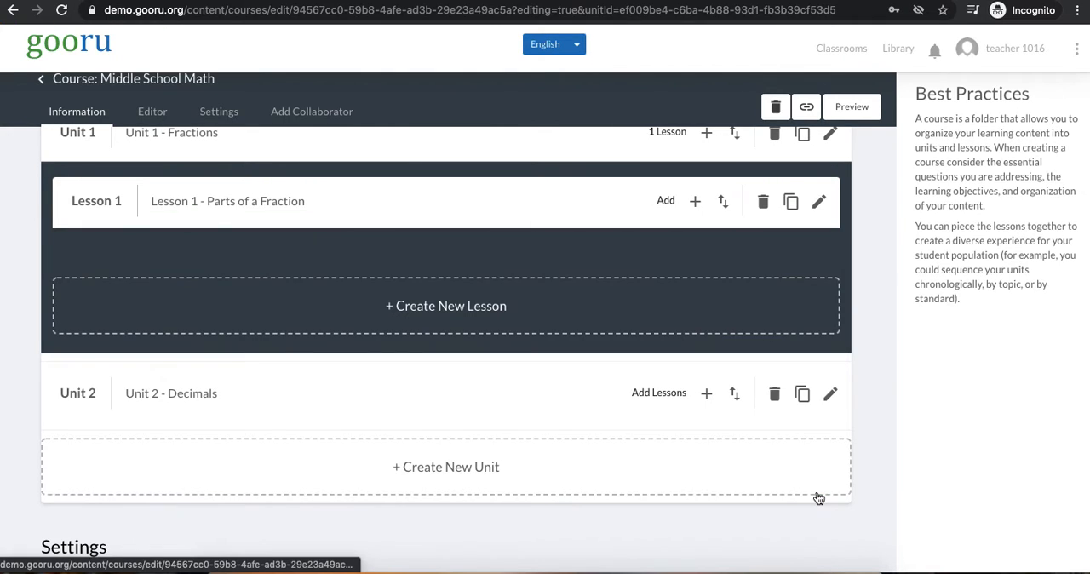
# Create and save a second lesson in the Fractions unit titled "Lesson 2 - Adding Fractions"
pyautogui.click(248, 314)
pyautogui.click(212, 270)
pyautogui.write('L')
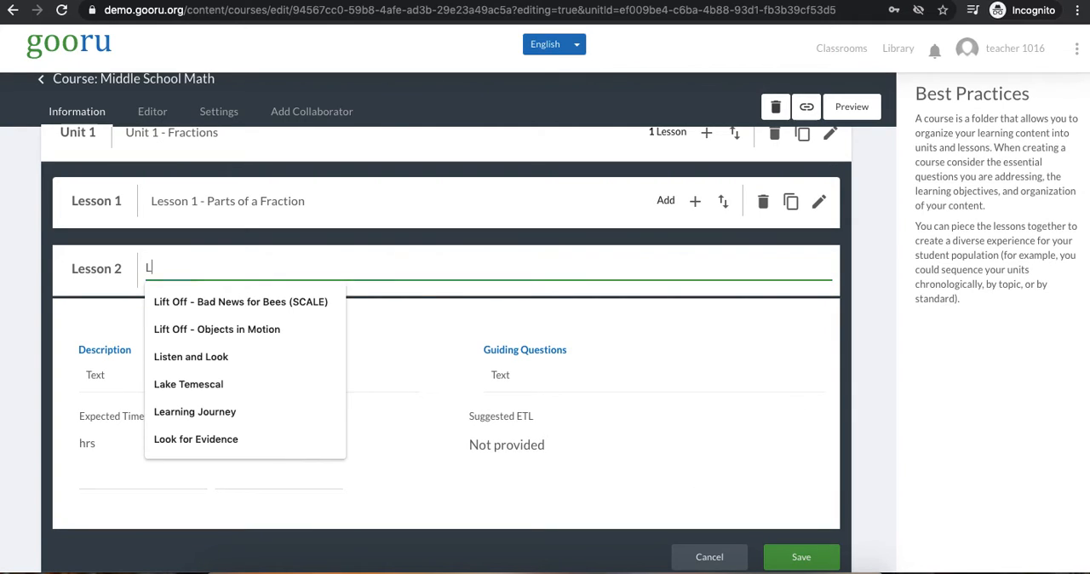
pyautogui.write('esson 2 - Adding Fractions')
pyautogui.scroll(-1, 730, 302)
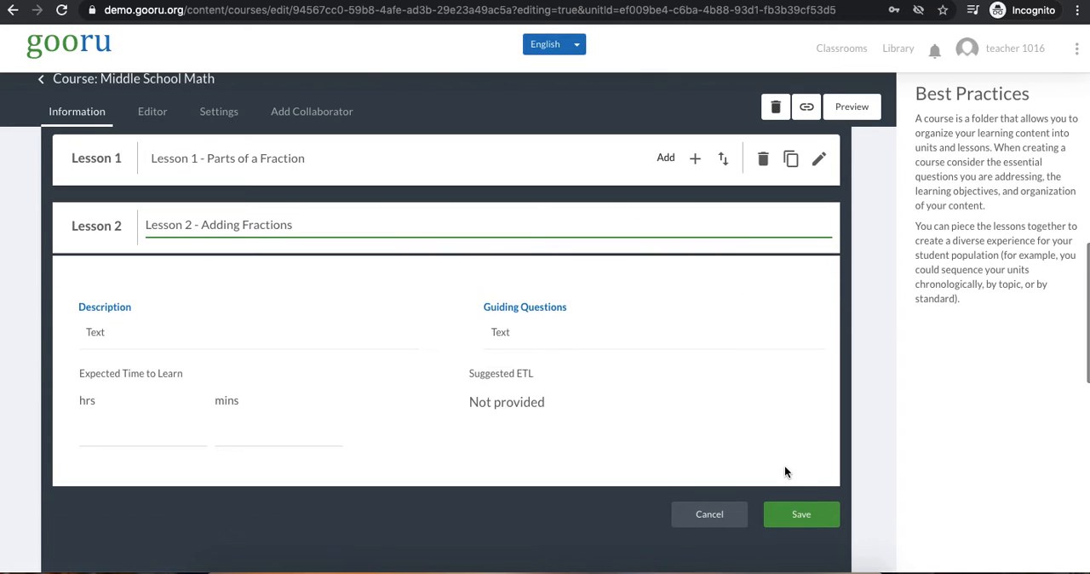
pyautogui.click(792, 511)
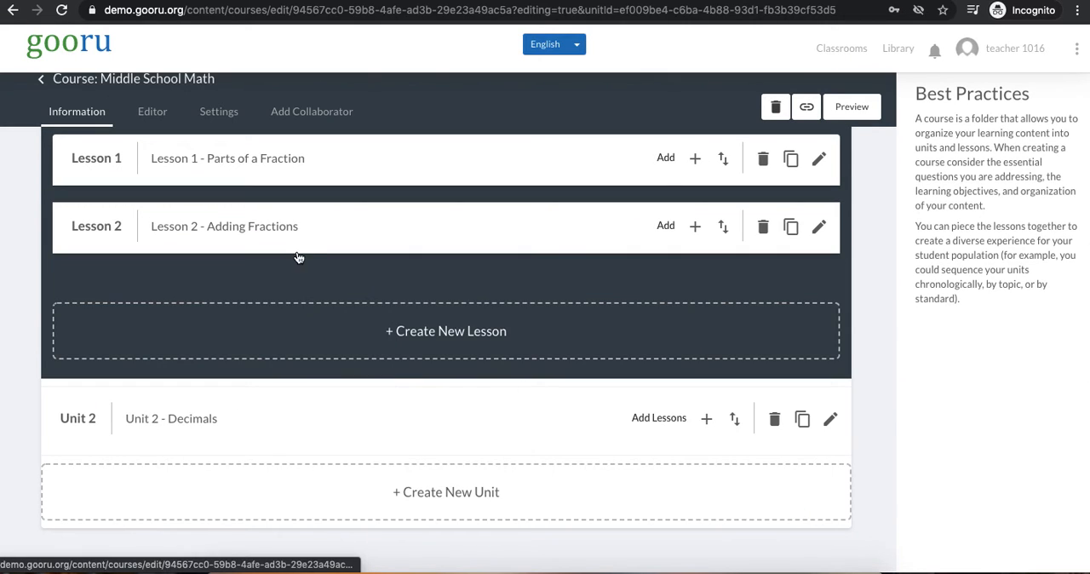
# Collapse the Fractions unit, and briefly expand the Decimals unit to view its lesson area
pyautogui.scroll(3, 255, 235)
pyautogui.click(164, 245)
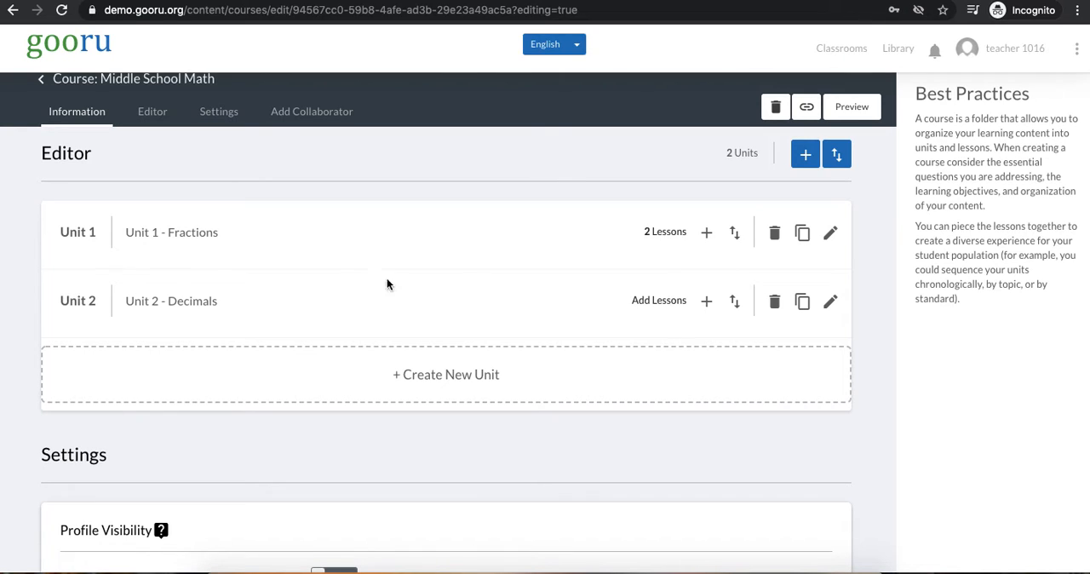
pyautogui.click(192, 325)
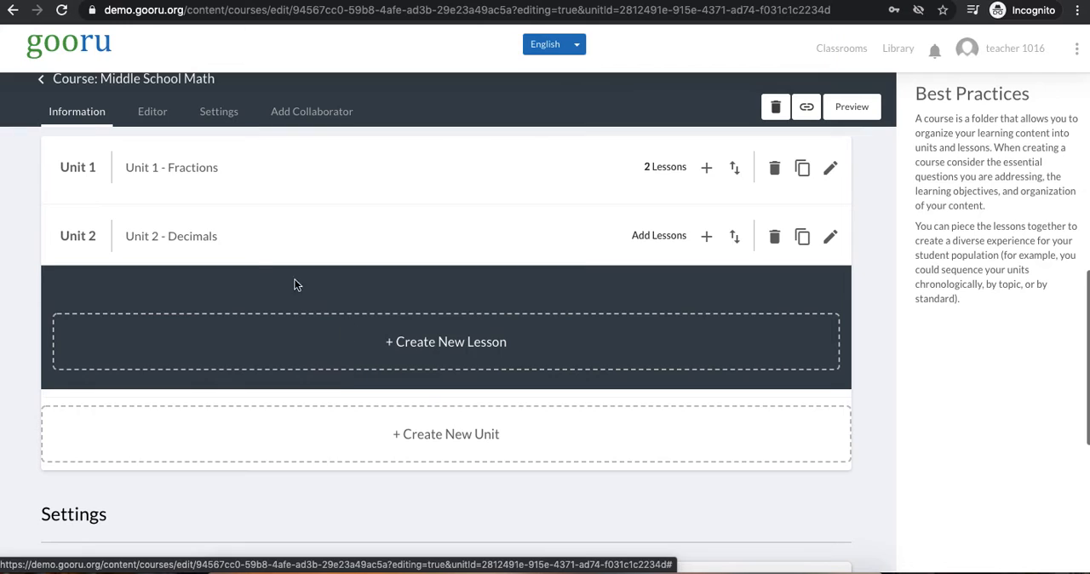
pyautogui.click(128, 223)
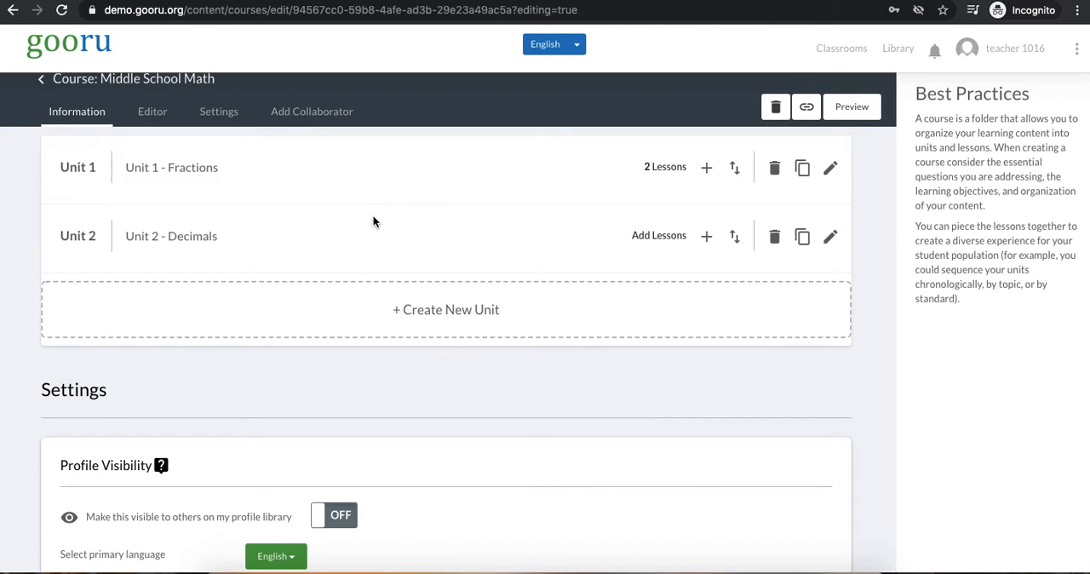
pyautogui.scroll(2, 284, 213)
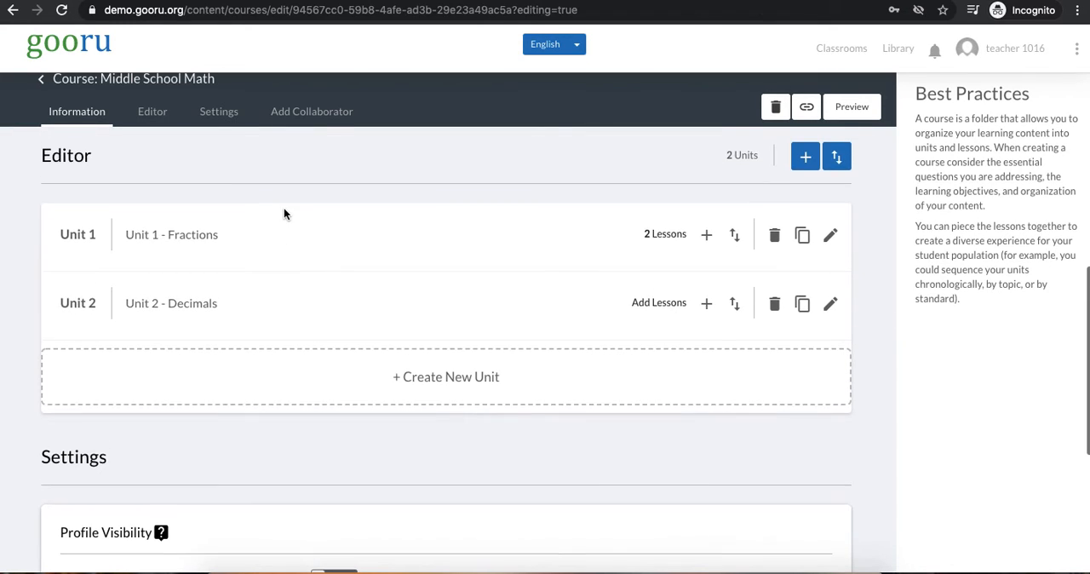
# Add the existing collection "Measure Length in Differ…" from the teacher's own collections to Lesson 1 of the Fractions unit
pyautogui.click(226, 247)
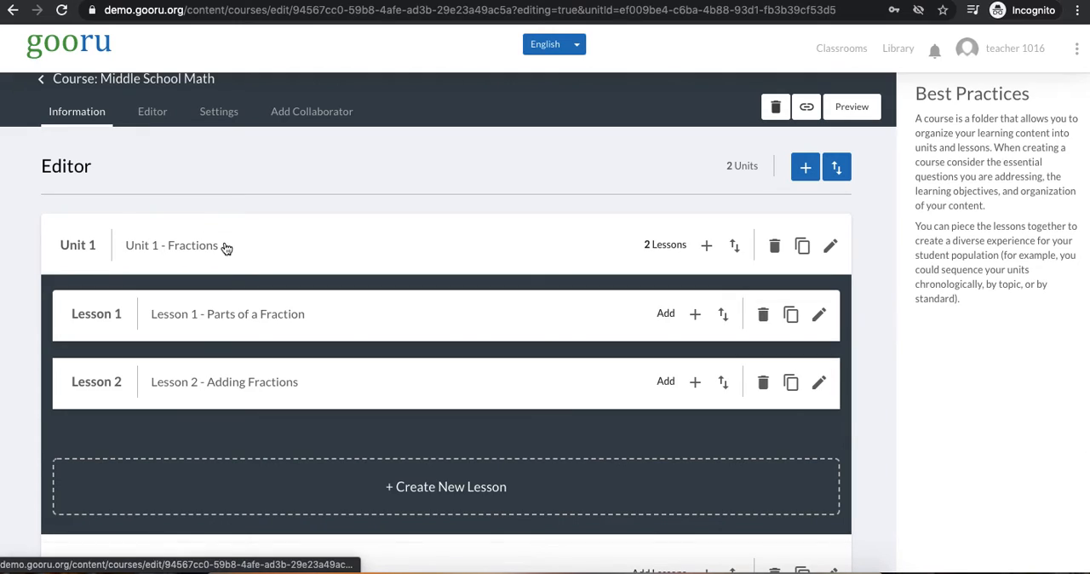
pyautogui.click(223, 320)
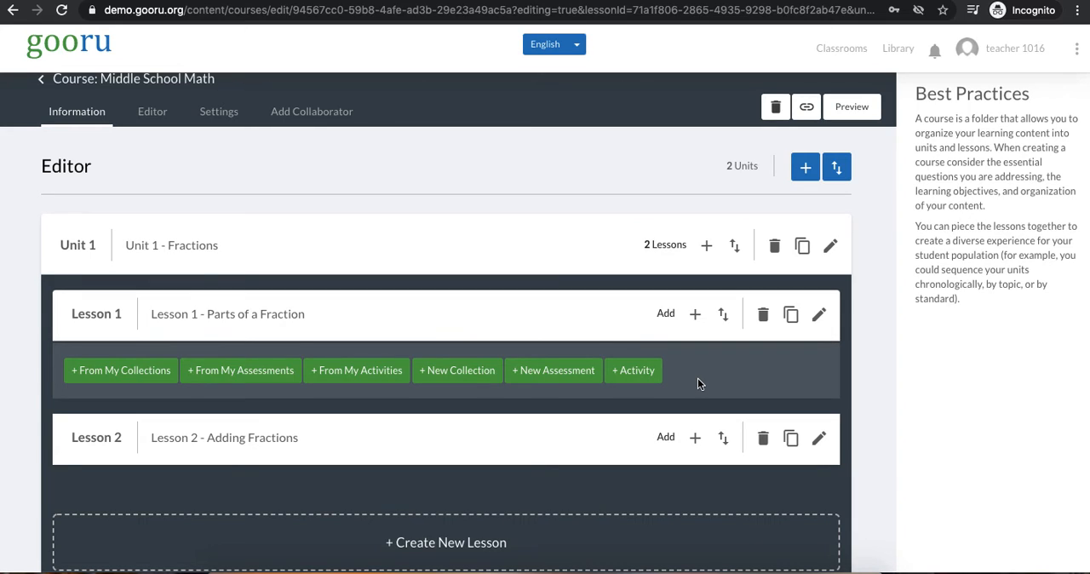
pyautogui.click(154, 375)
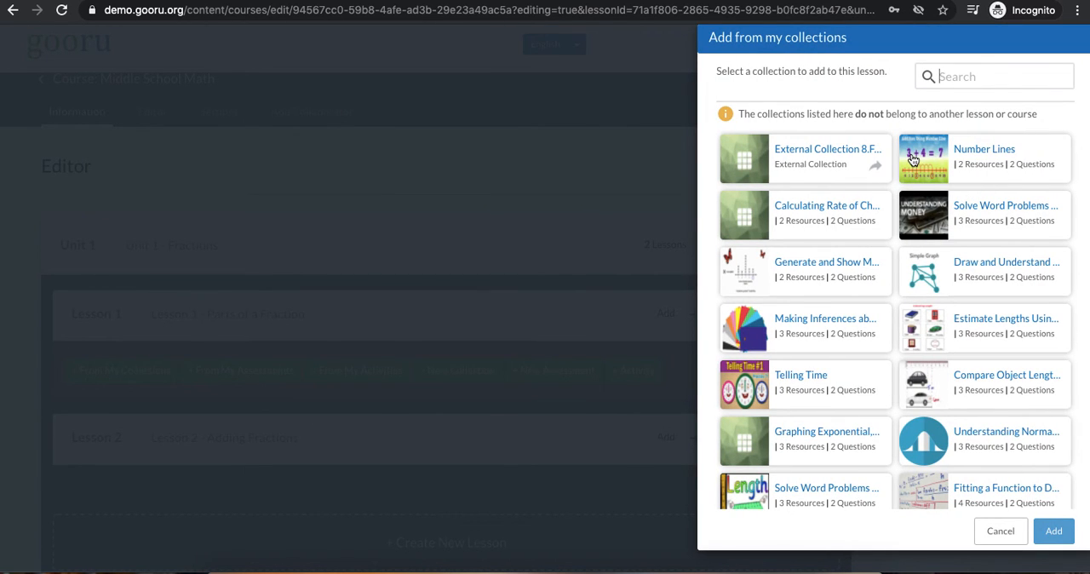
pyautogui.scroll(-5, 837, 186)
pyautogui.scroll(-8, 836, 186)
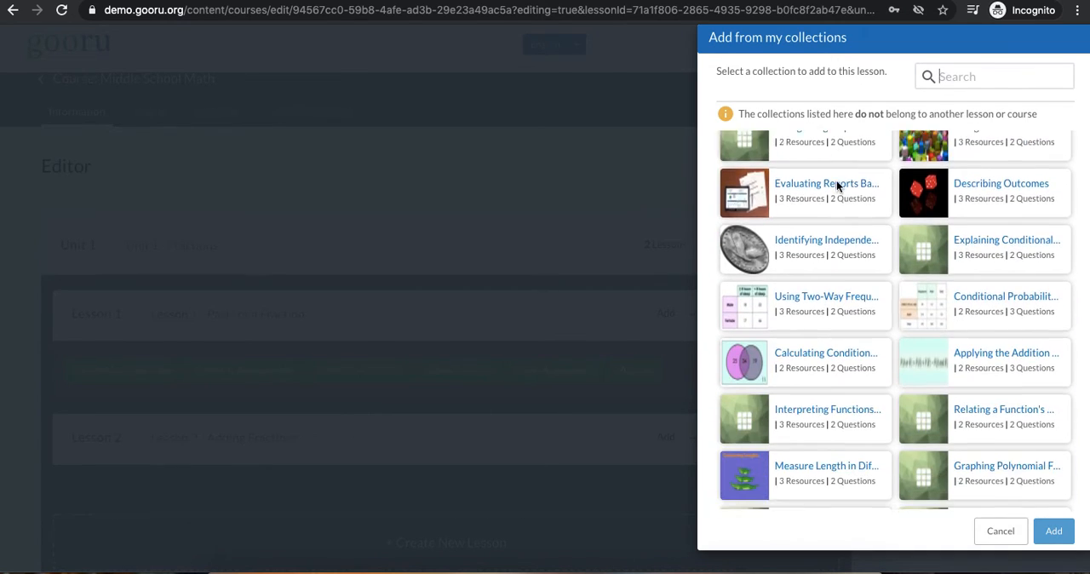
pyautogui.scroll(-1, 839, 188)
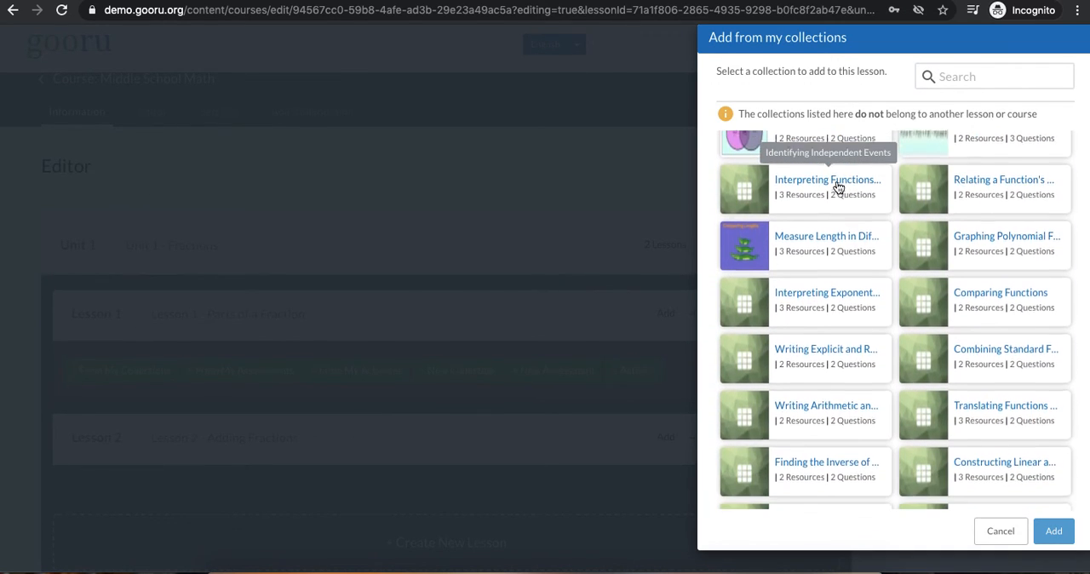
pyautogui.click(841, 244)
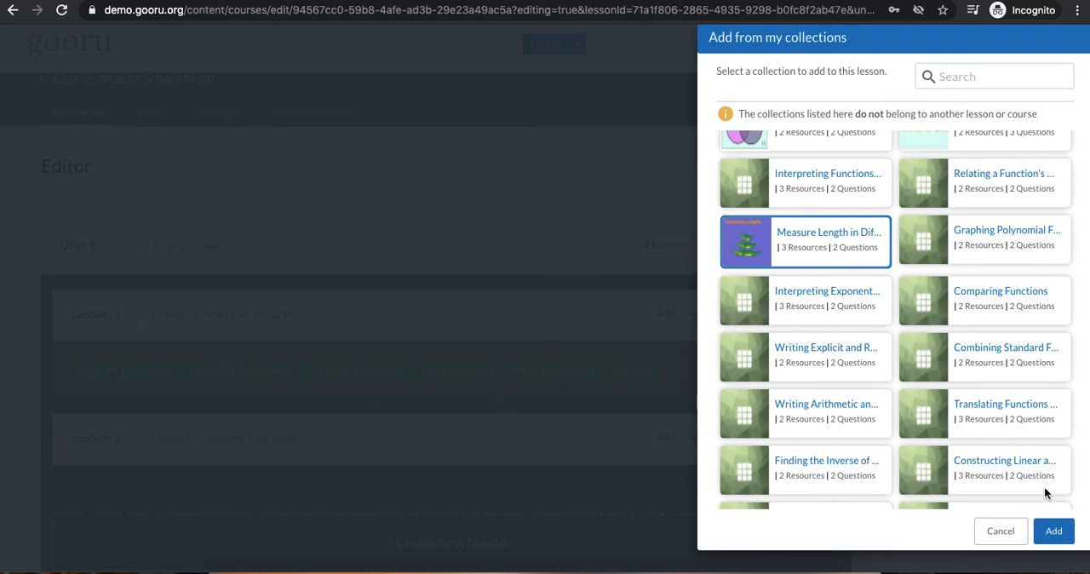
pyautogui.click(1053, 530)
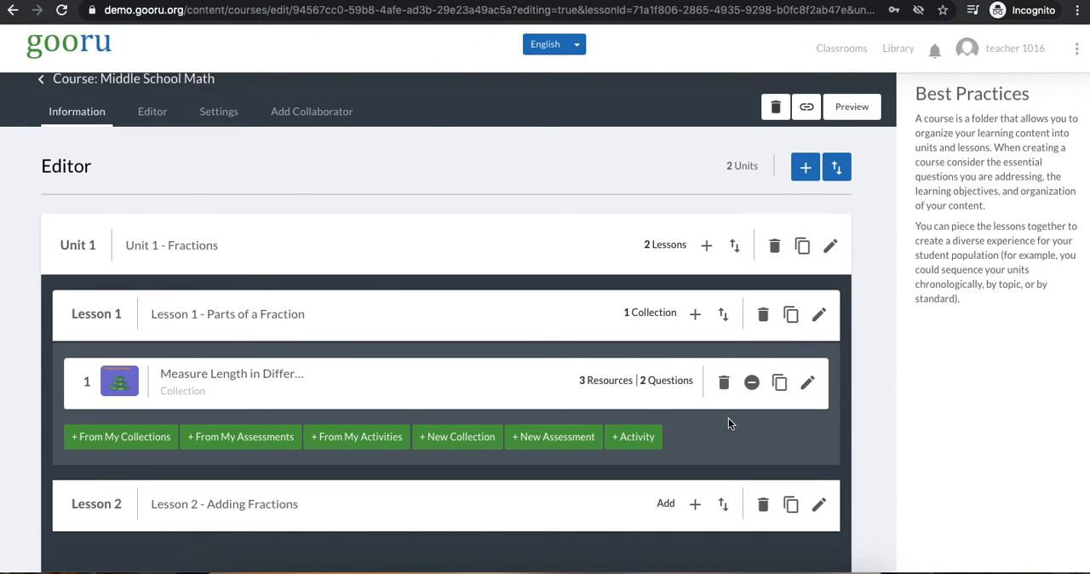
pyautogui.scroll(-1, 728, 423)
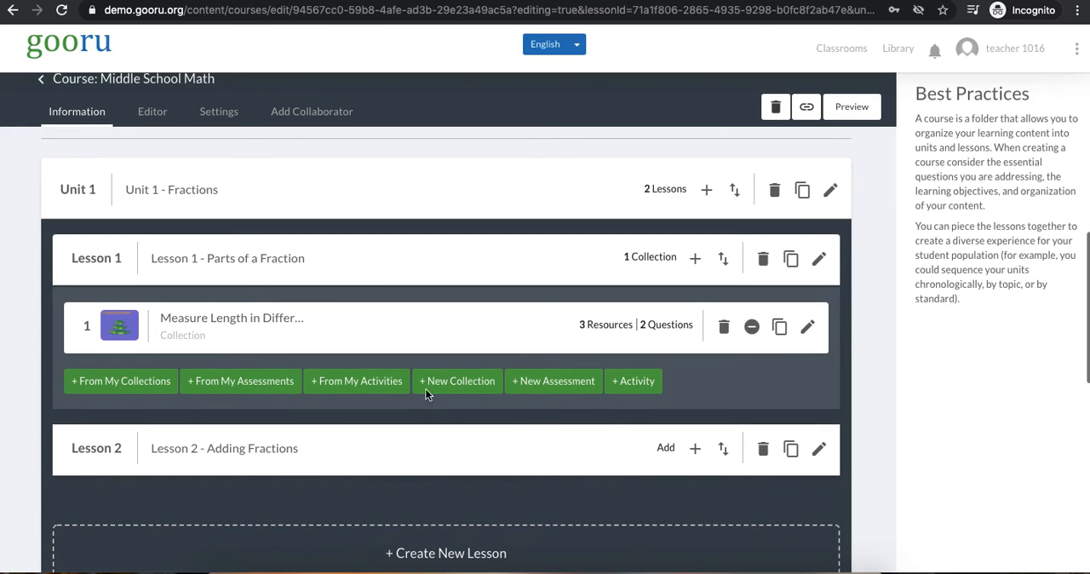